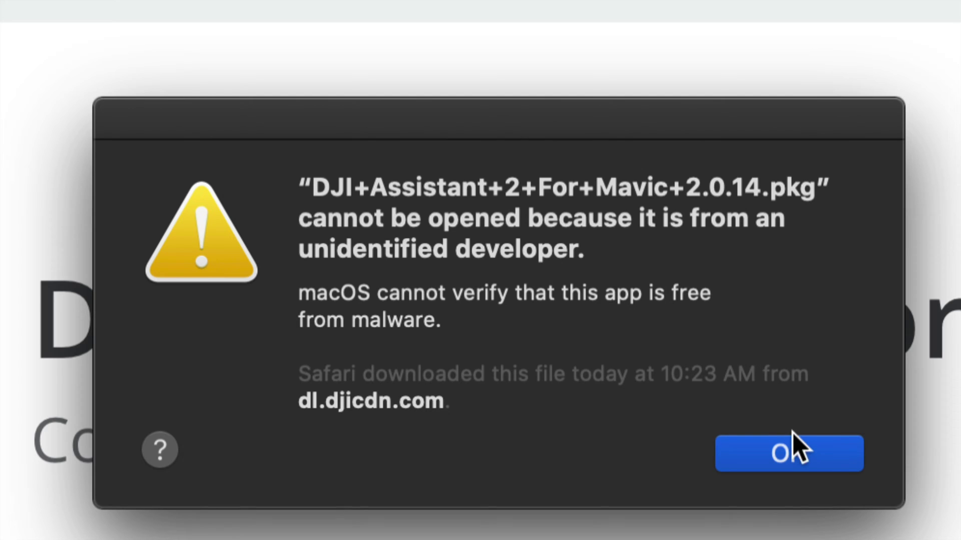
Dismiss the unidentified-developer alert for DJI+Assistant+2+For+Mavic+2.0.14.pkg with OK
click(796, 453)
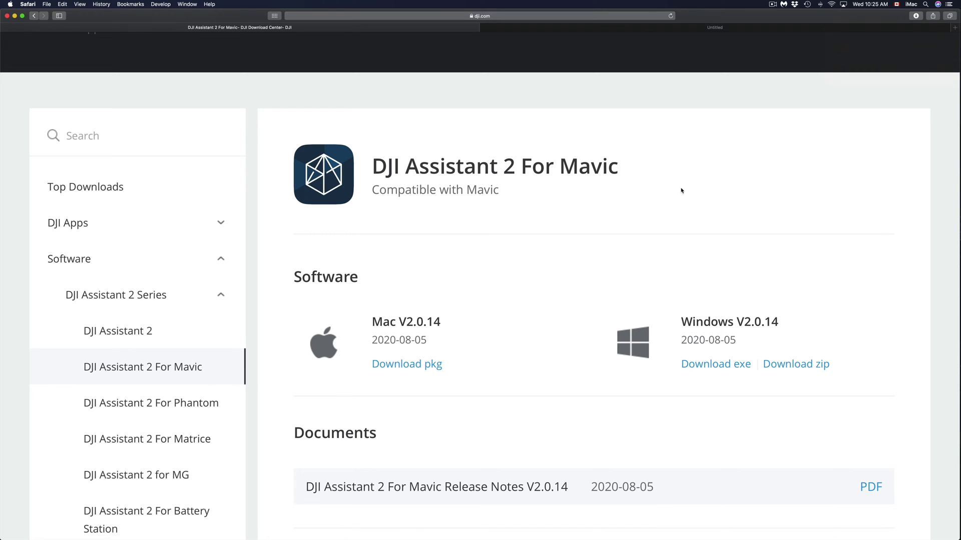
Reveal DJI+Assistant+2+For+Mavic+2.0.14.pkg from Safari's downloads list in a Finder Downloads window
click(915, 16)
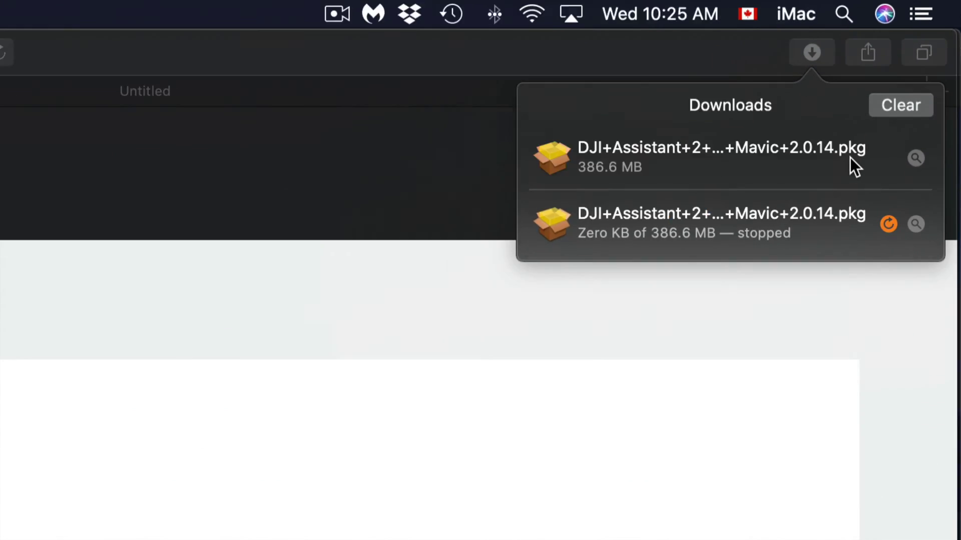
click(916, 158)
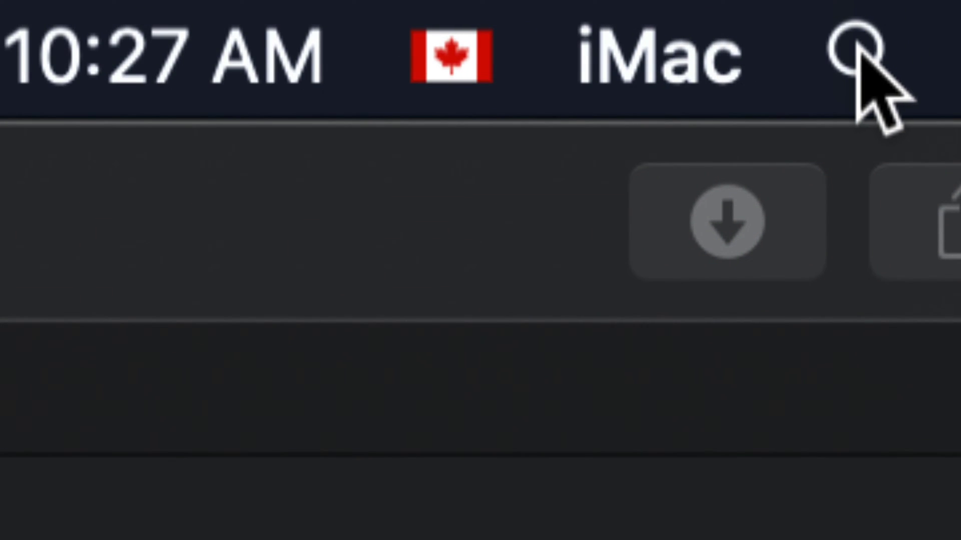
Search Spotlight for 'system' and launch System Preferences from the top hit
click(857, 48)
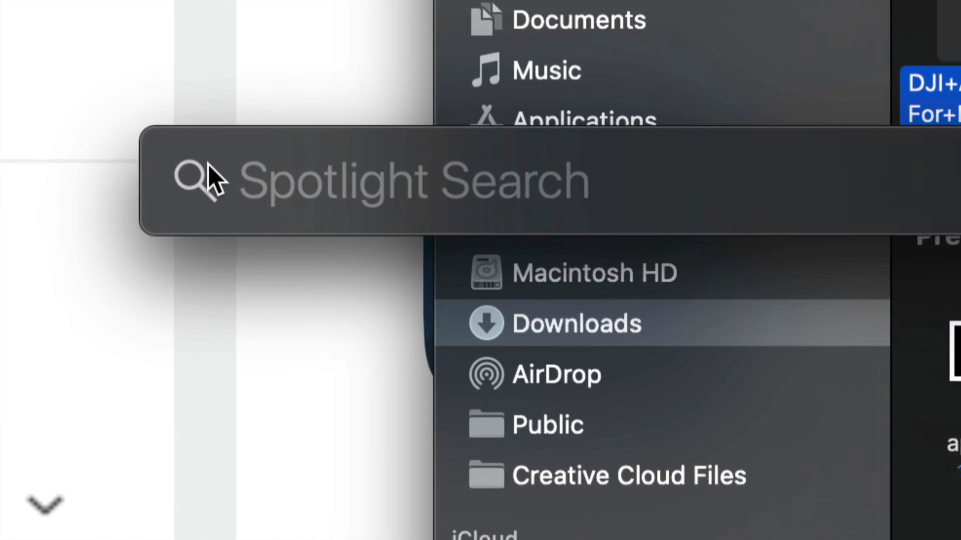
text(system)
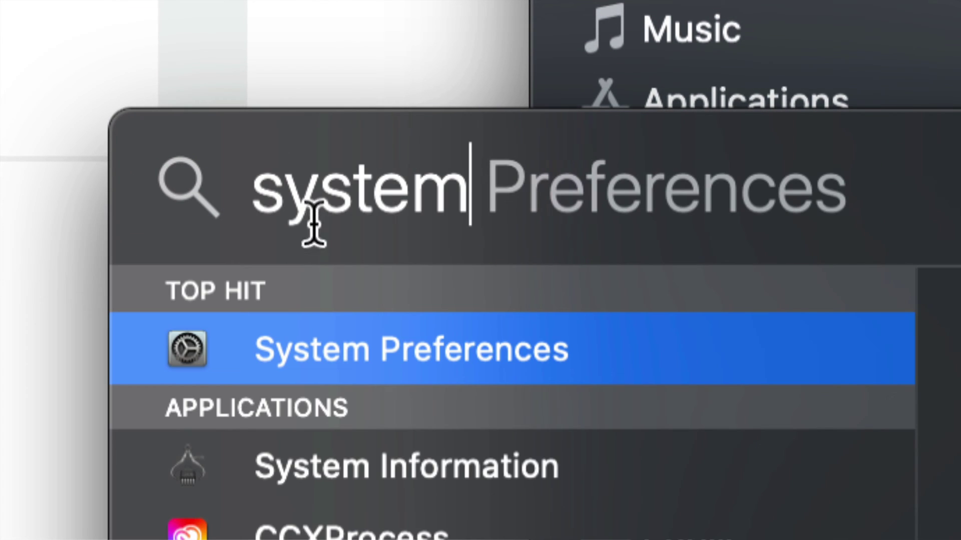
click(292, 356)
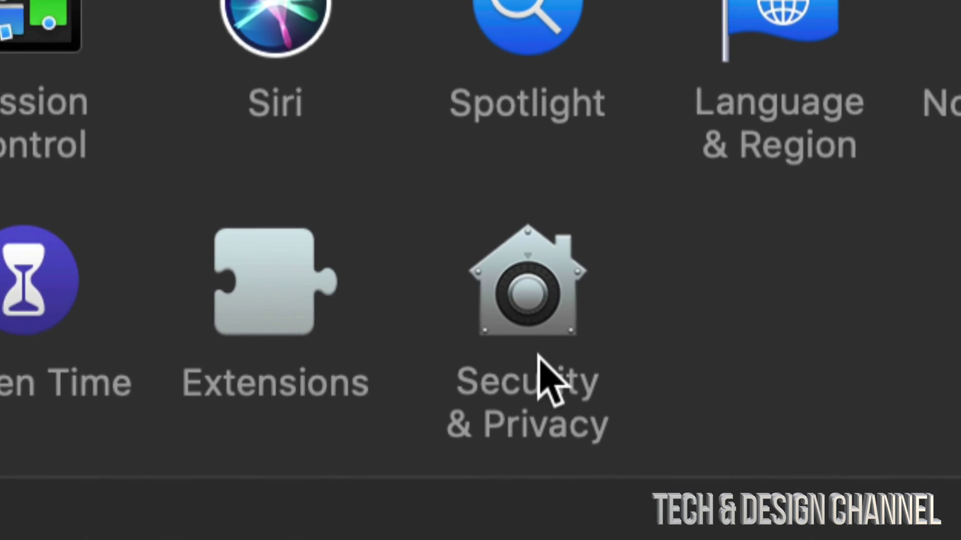
In Security & Privacy > General, choose Open Anyway for the DJI package and confirm Open
click(542, 273)
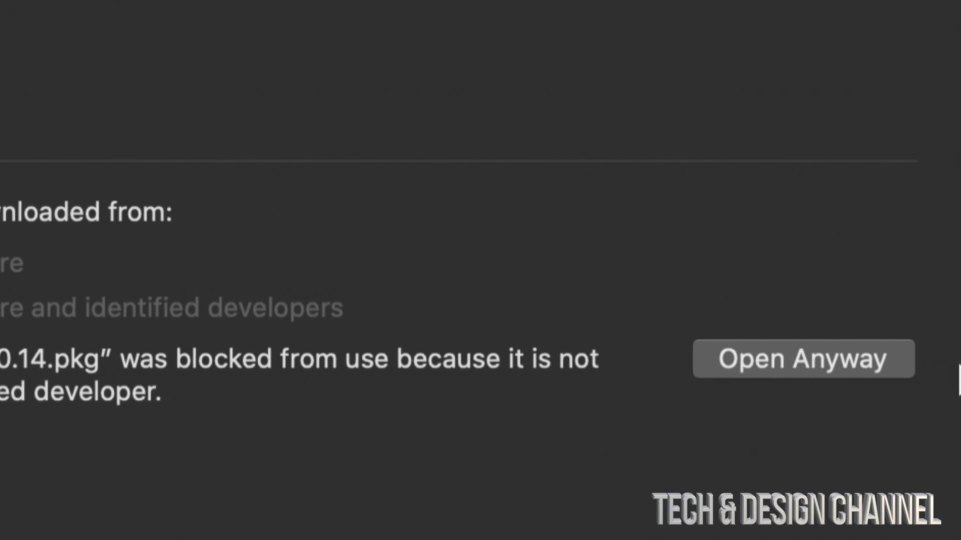
click(813, 359)
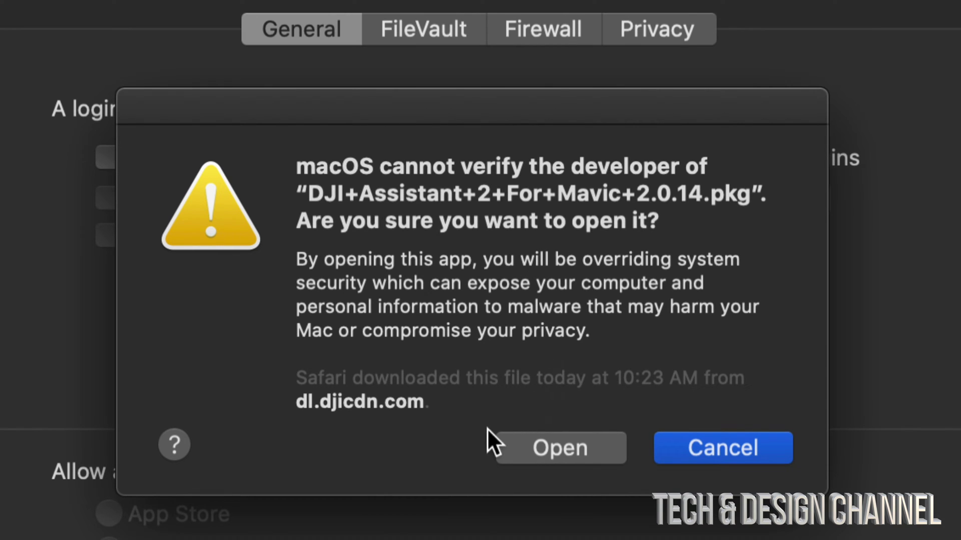
click(548, 439)
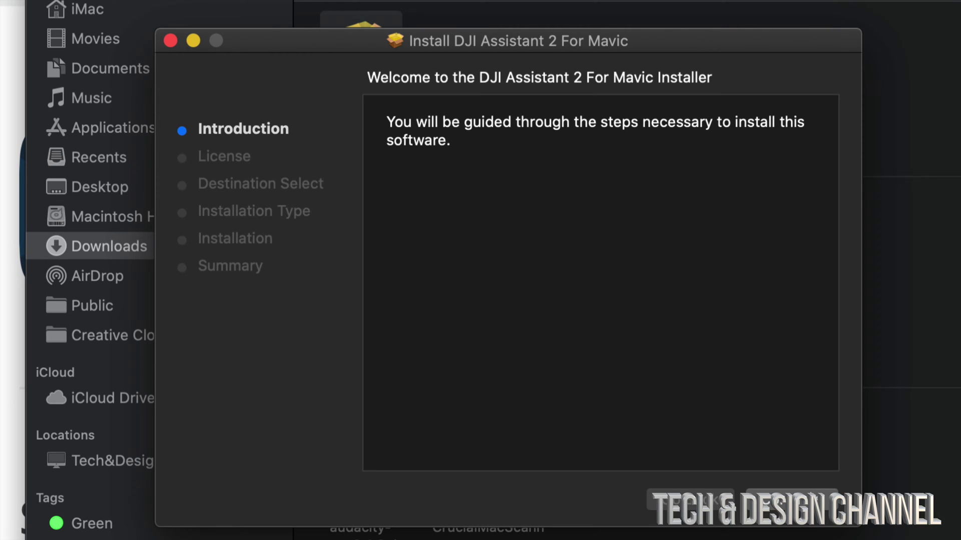
Agree to the license and install DJI Assistant 2 For Mavic on Macintosh HD, authorising with the password
key(Return)
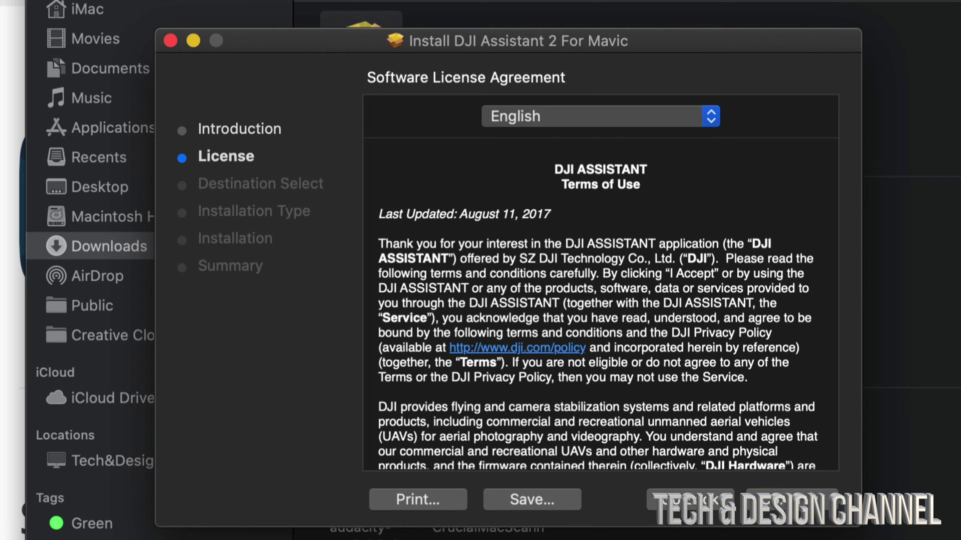
key(Return)
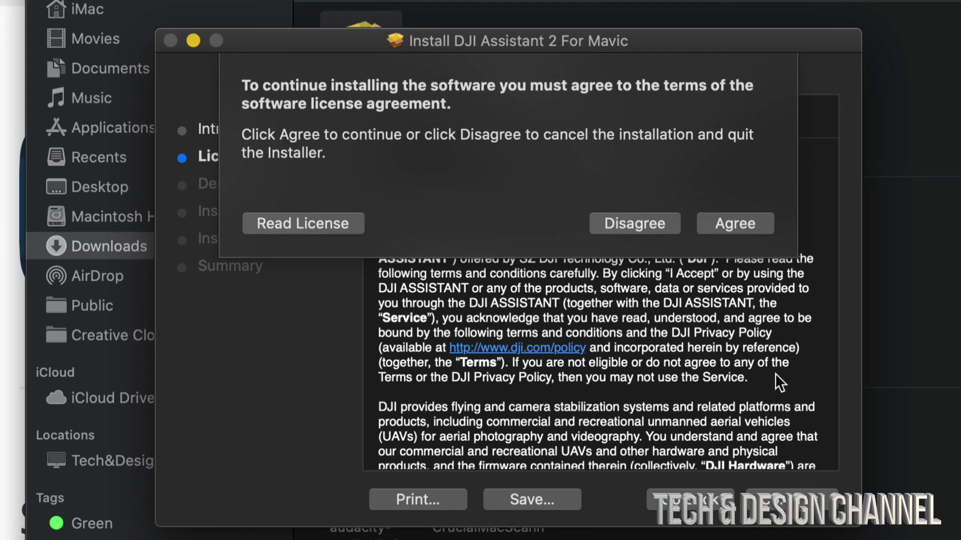
click(735, 225)
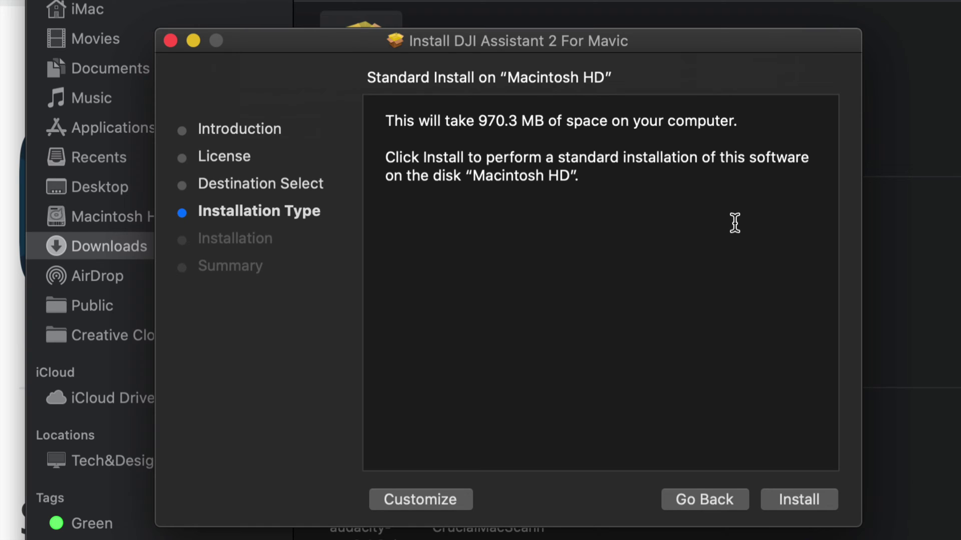
click(806, 501)
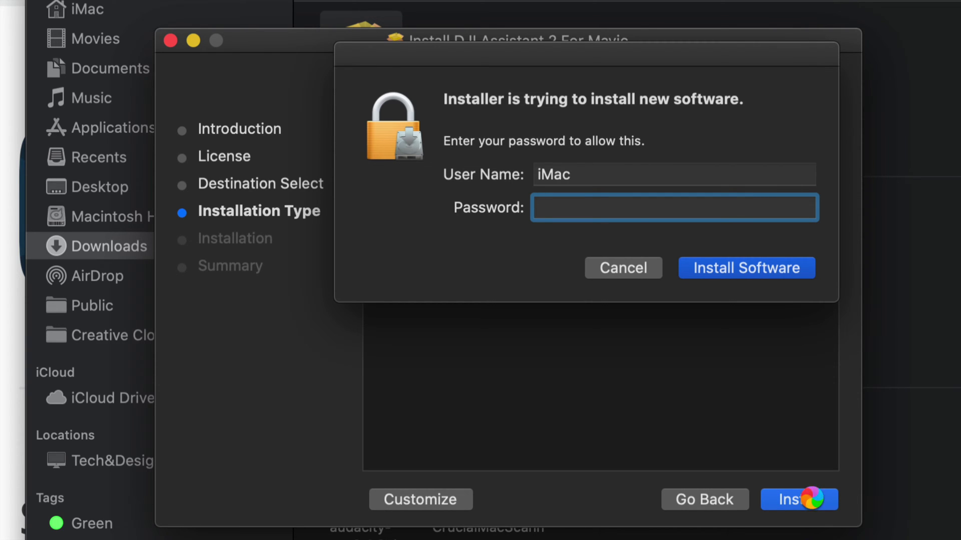
click(735, 267)
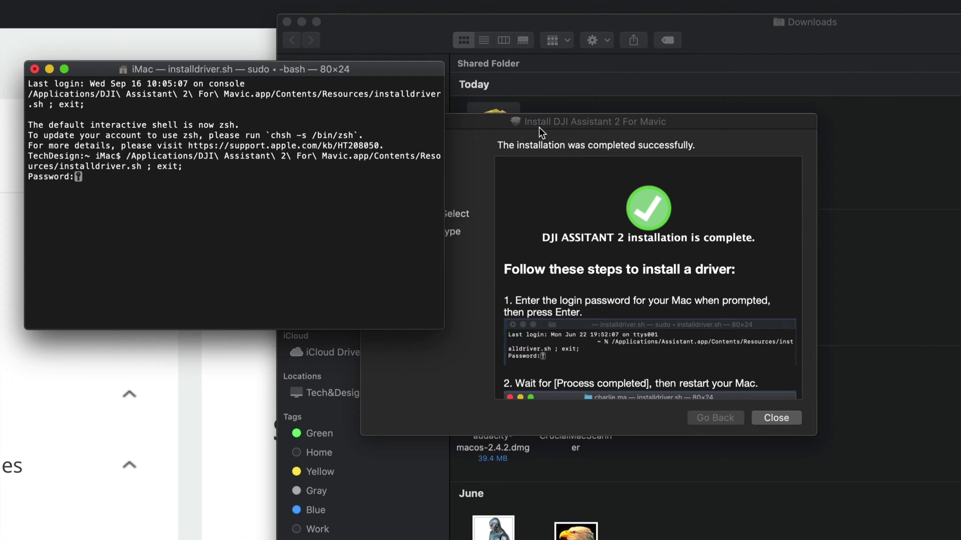
Rearrange the Installer and Terminal windows and submit the login password to the driver install script
drag(527, 121, 614, 55)
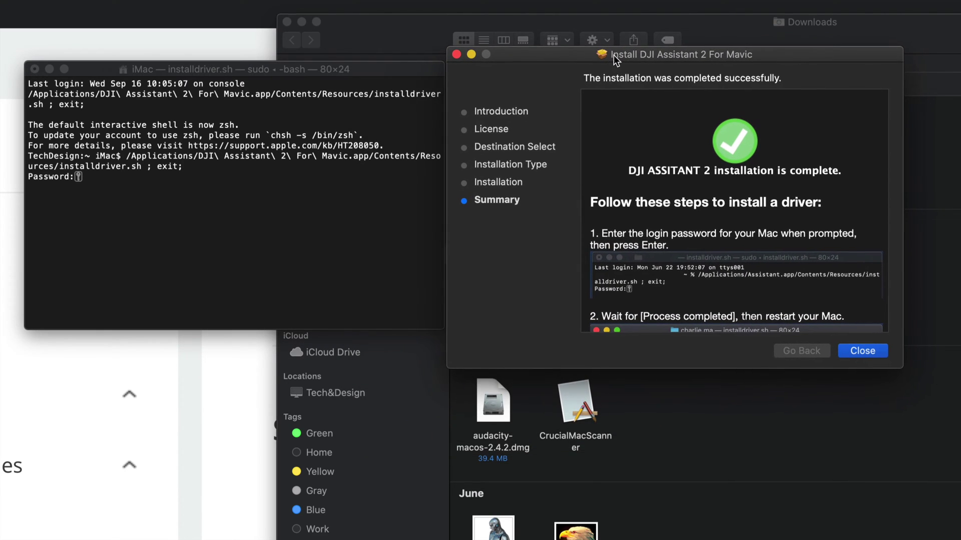
drag(302, 69, 749, 195)
drag(659, 53, 236, 62)
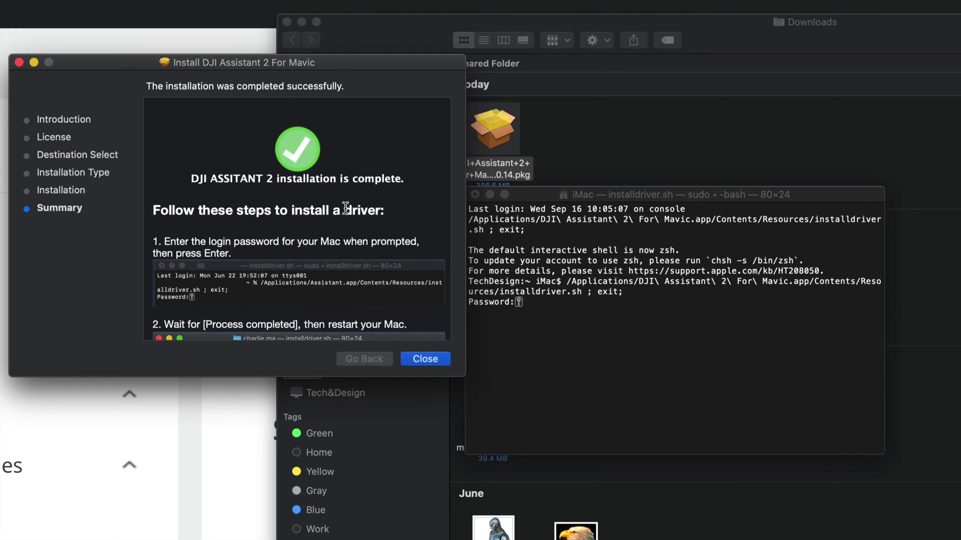
scroll(347, 229, down, 5)
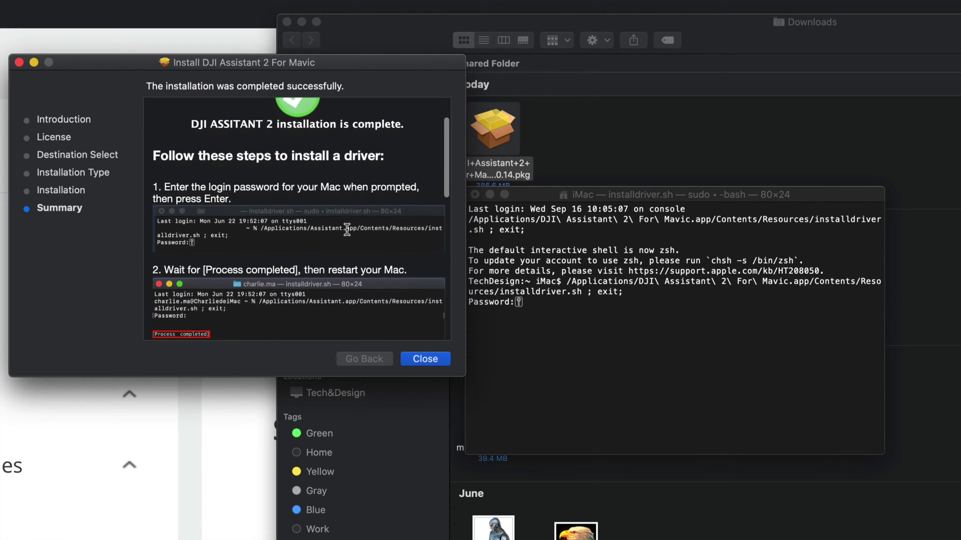
scroll(347, 229, down, 5)
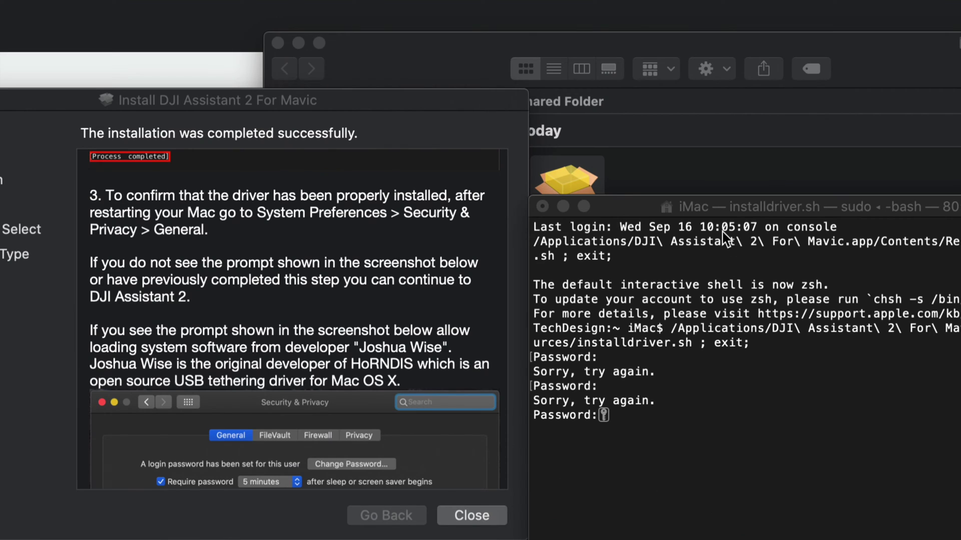
drag(709, 214, 667, 134)
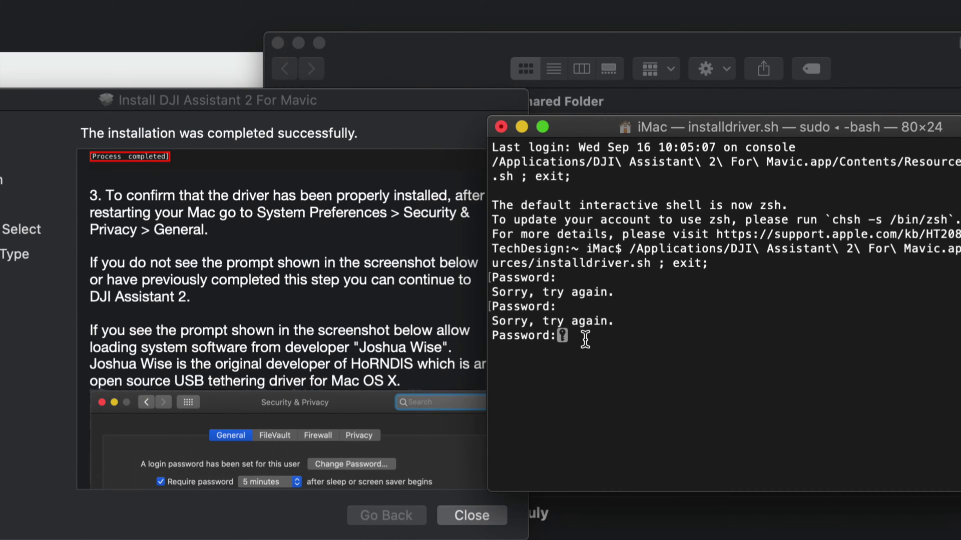
key(Return)
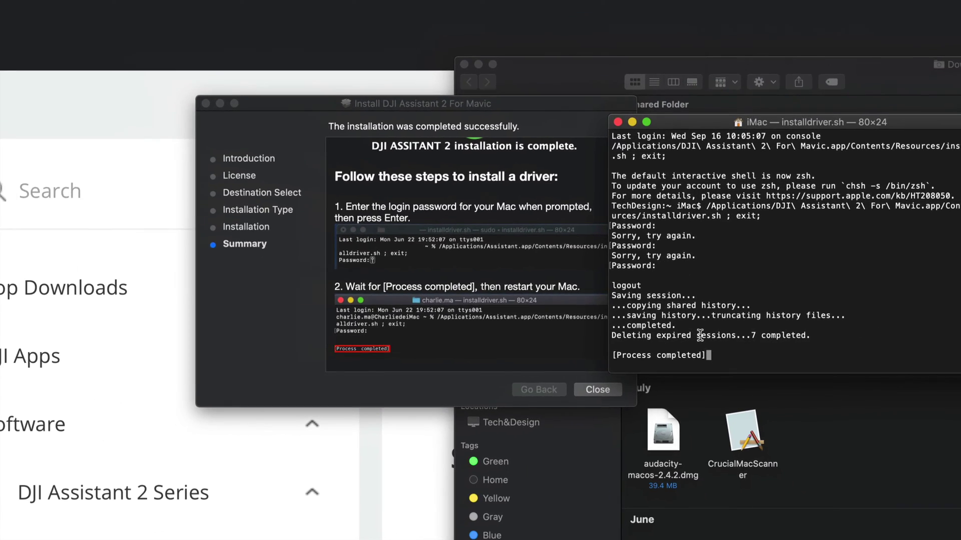
drag(494, 107, 424, 102)
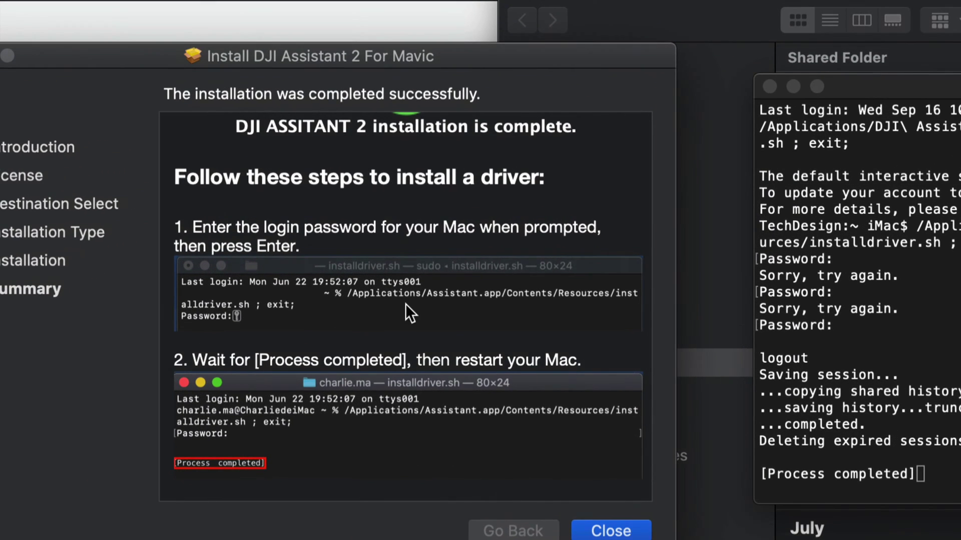
scroll(401, 254, down, 2)
scroll(406, 304, down, 5)
scroll(399, 279, up, 4)
scroll(399, 279, up, 3)
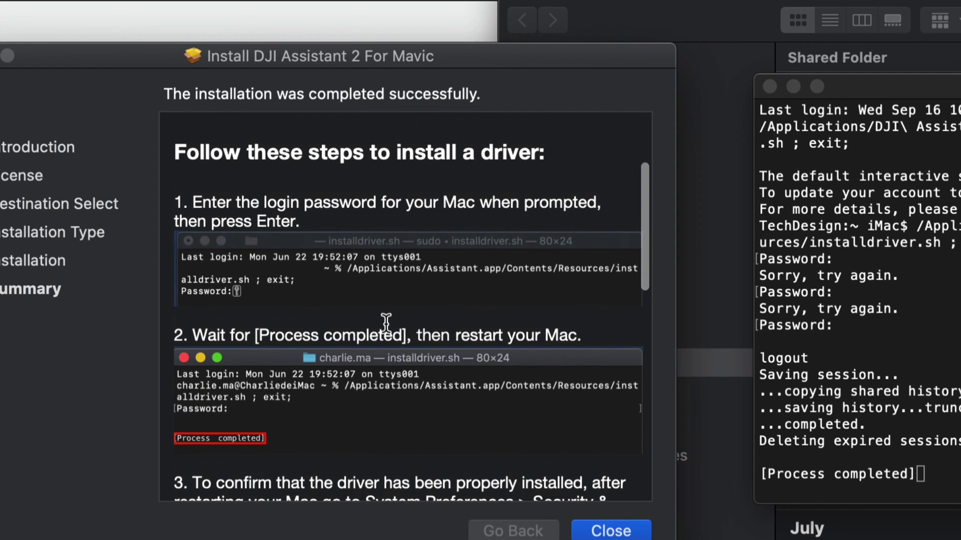
drag(415, 330, 589, 334)
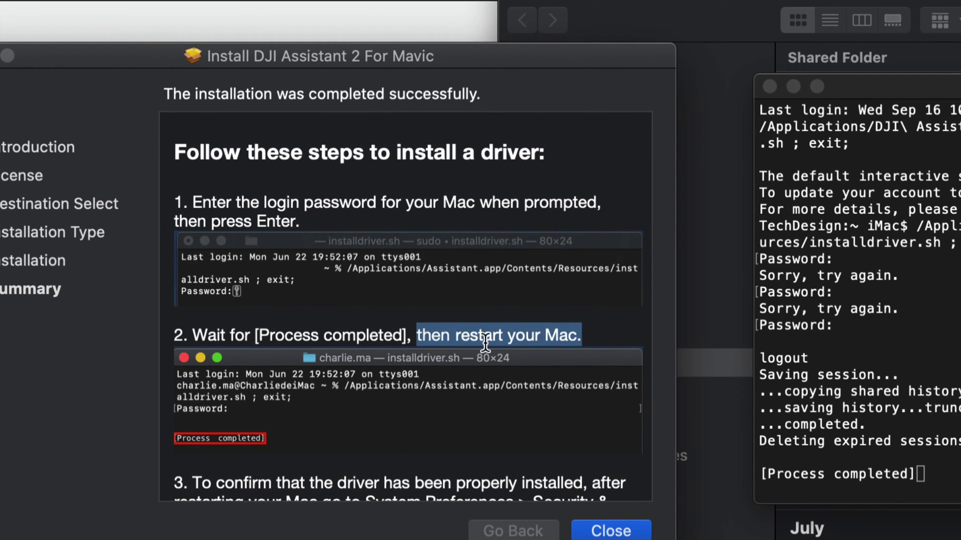
scroll(467, 345, down, 5)
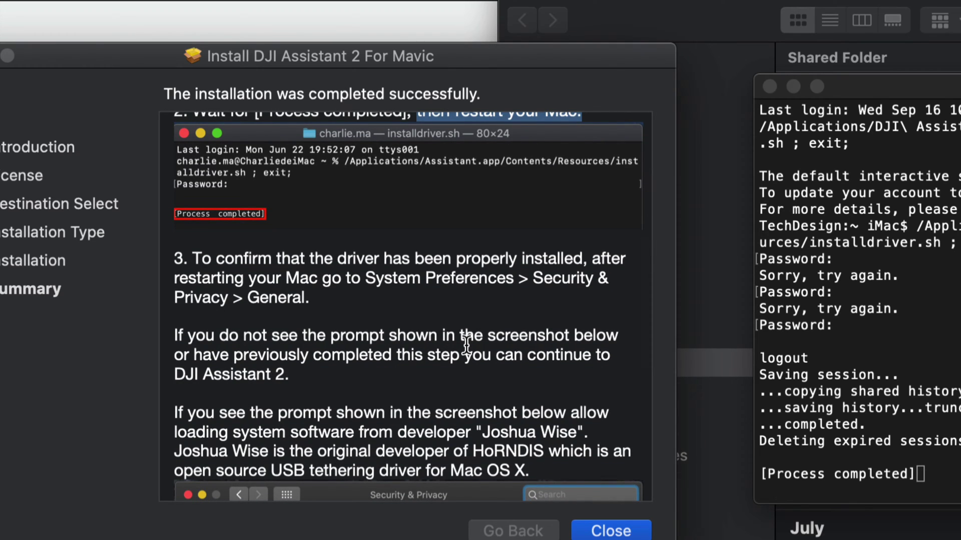
scroll(466, 344, down, 3)
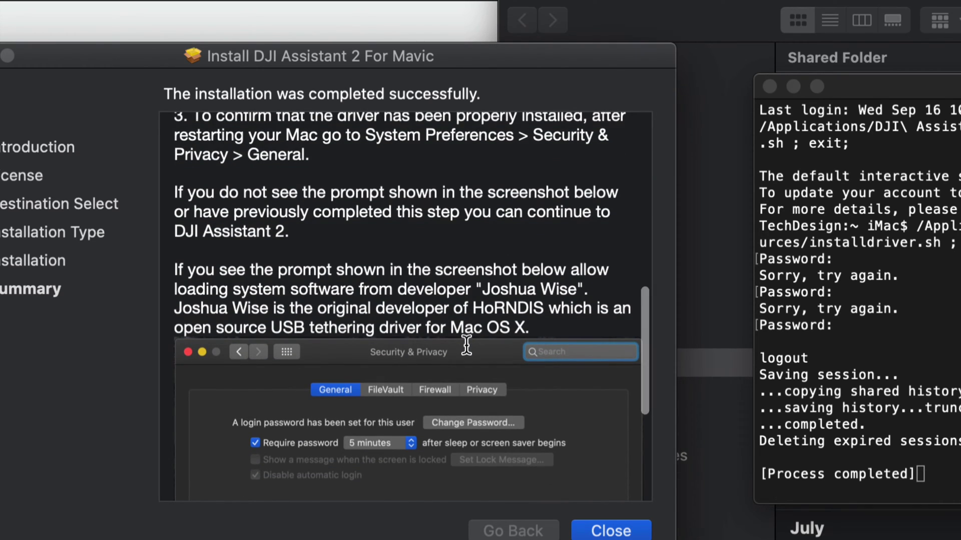
scroll(467, 345, down, 5)
scroll(467, 344, down, 4)
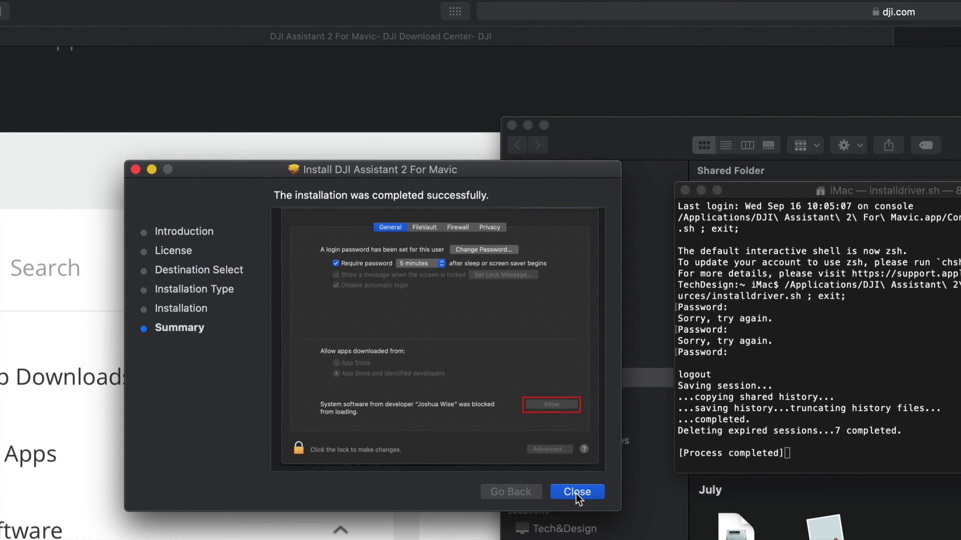
click(576, 494)
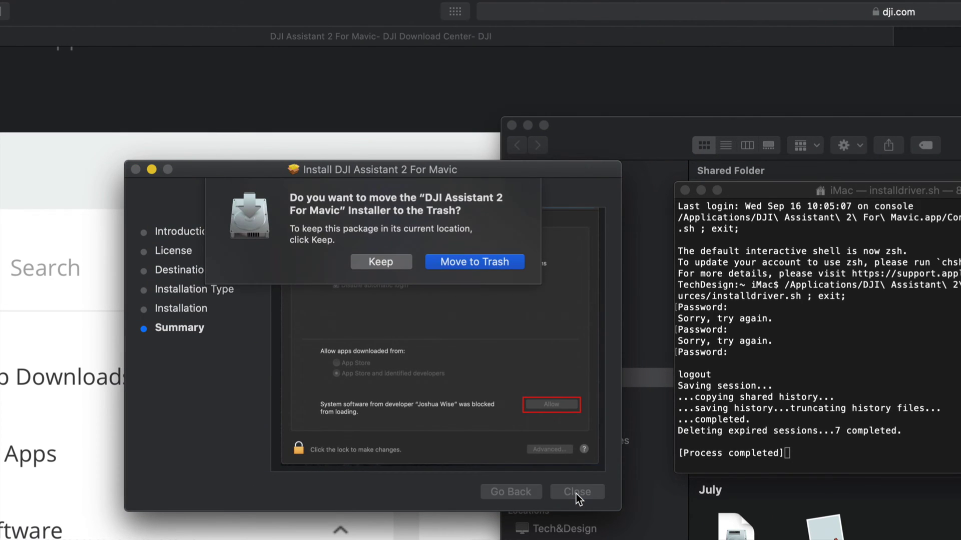
Move the installer package to the Trash, close the finished Terminal window, and restart the Mac
click(463, 257)
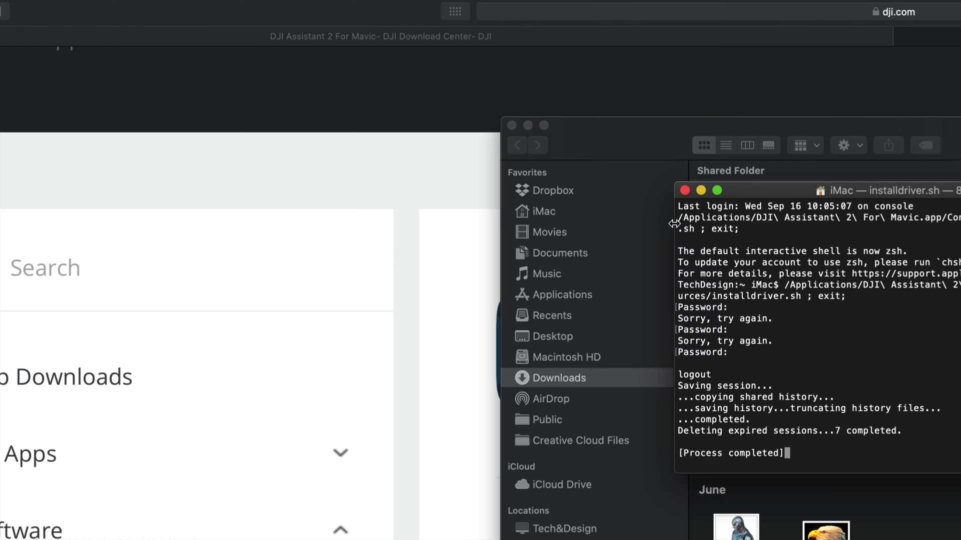
click(685, 190)
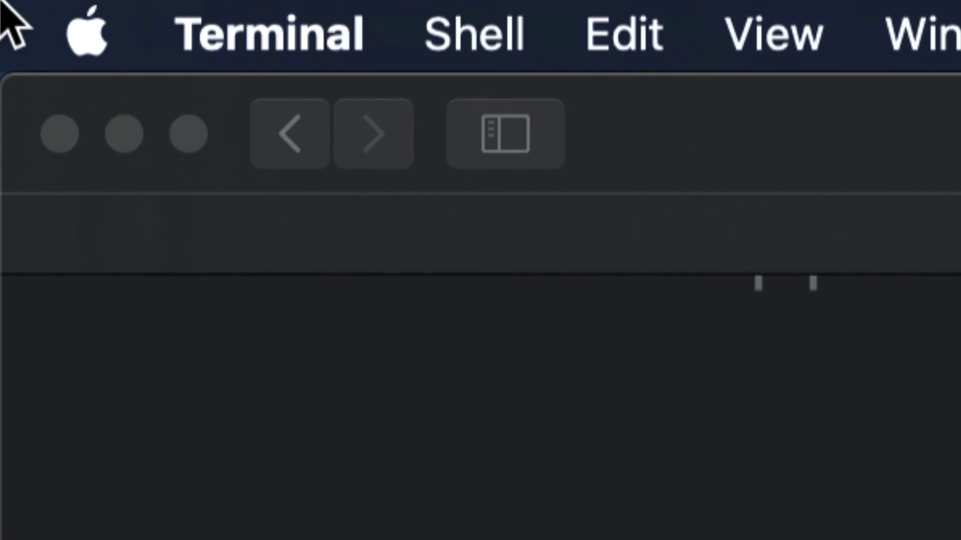
click(78, 38)
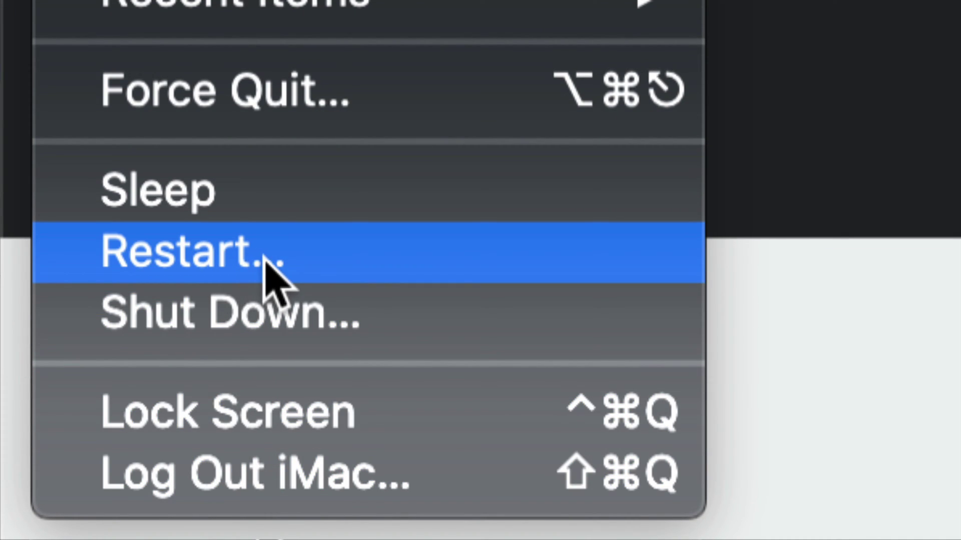
click(265, 272)
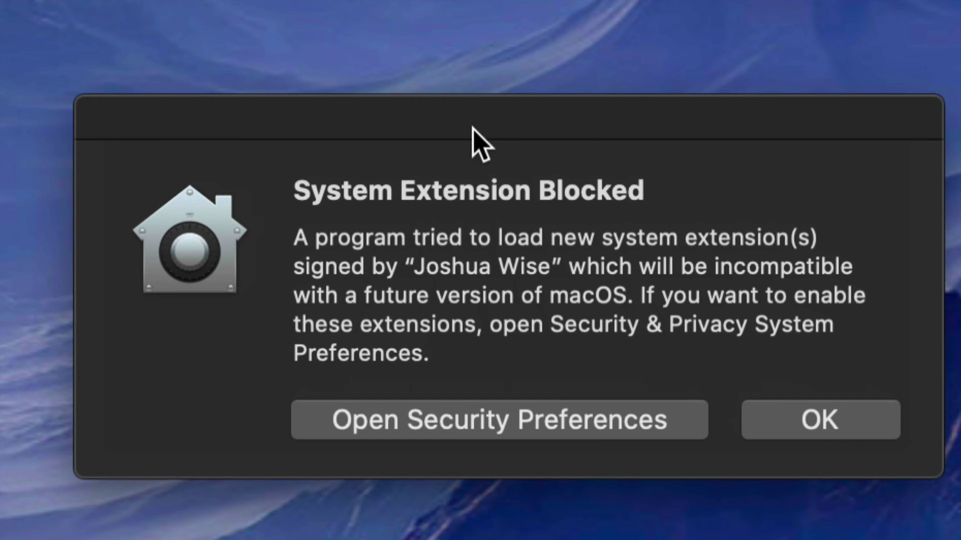
From the System Extension Blocked alert, unlock Security & Privacy and allow the first listed developer's software
drag(495, 122, 472, 120)
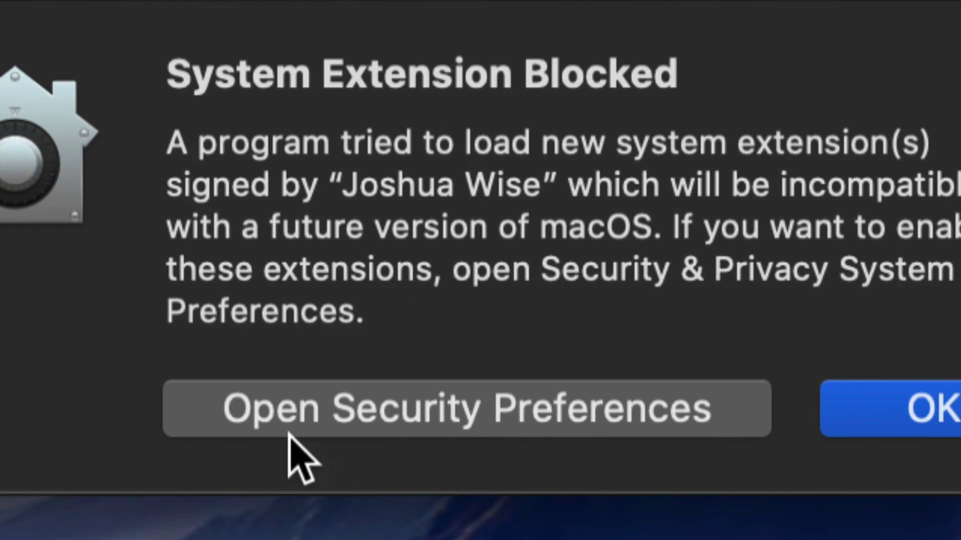
click(525, 431)
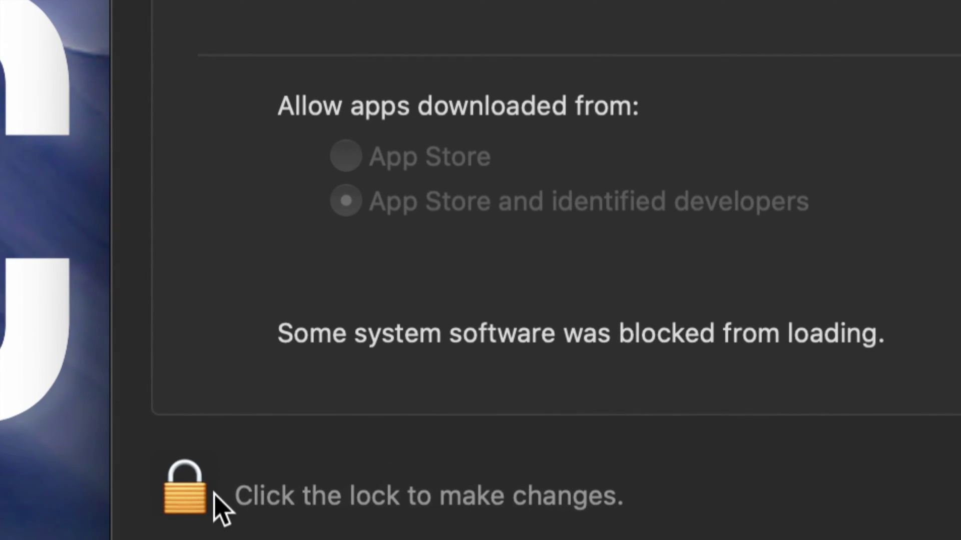
click(188, 492)
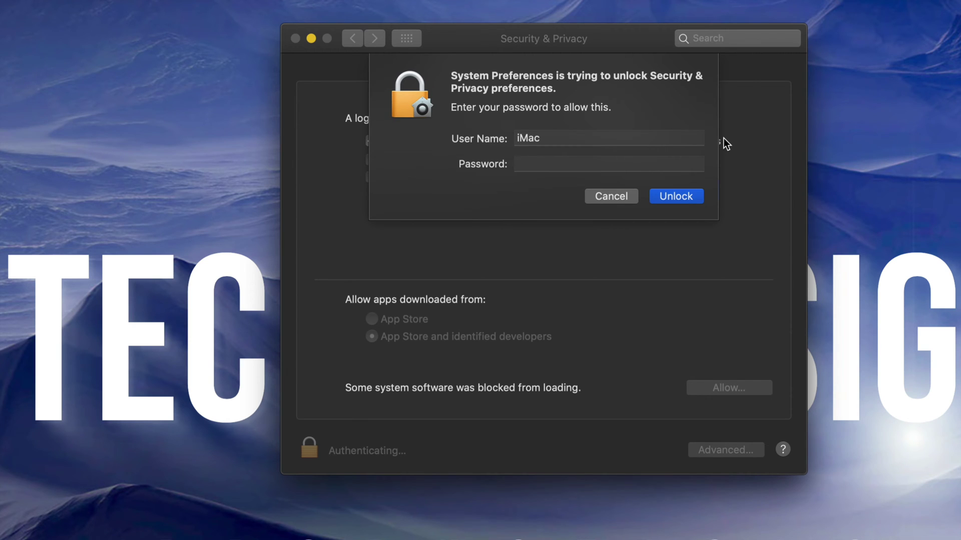
click(678, 196)
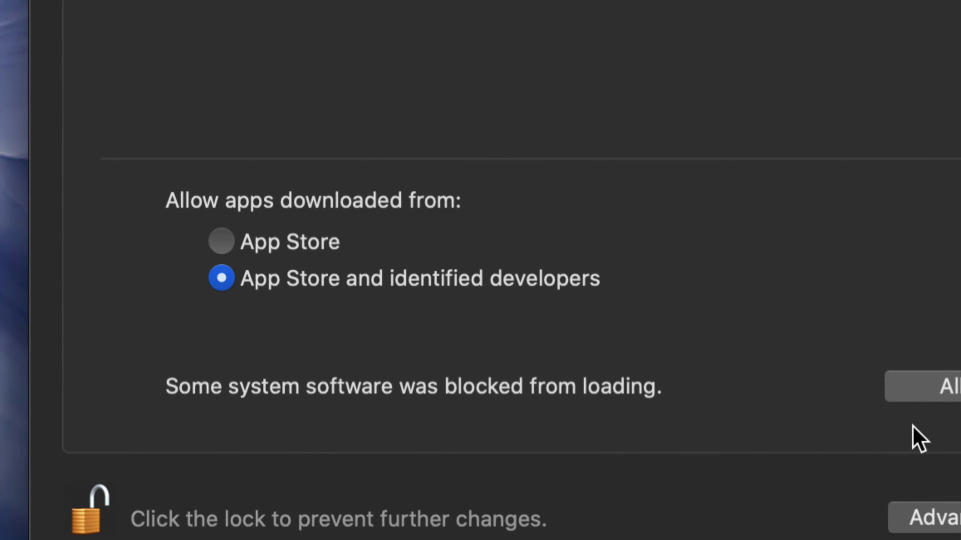
click(954, 387)
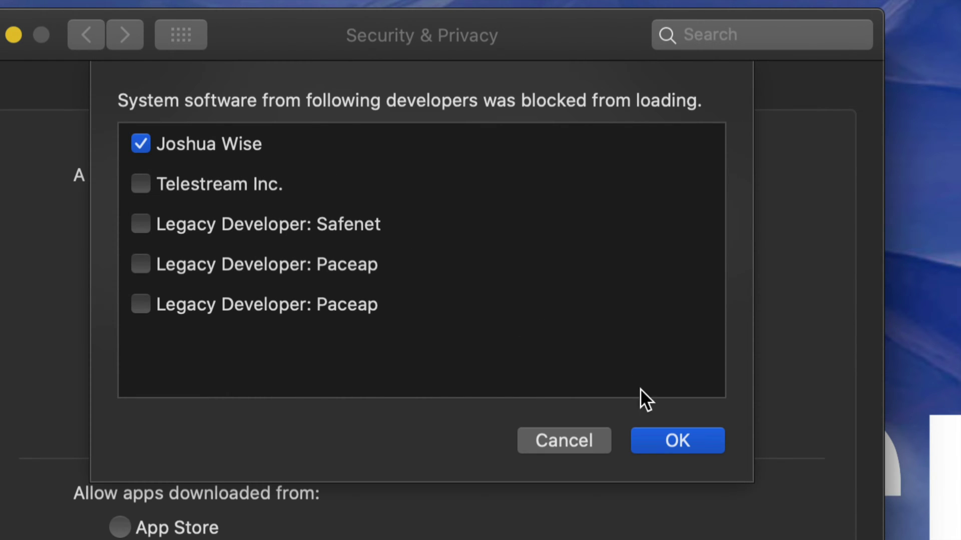
click(672, 439)
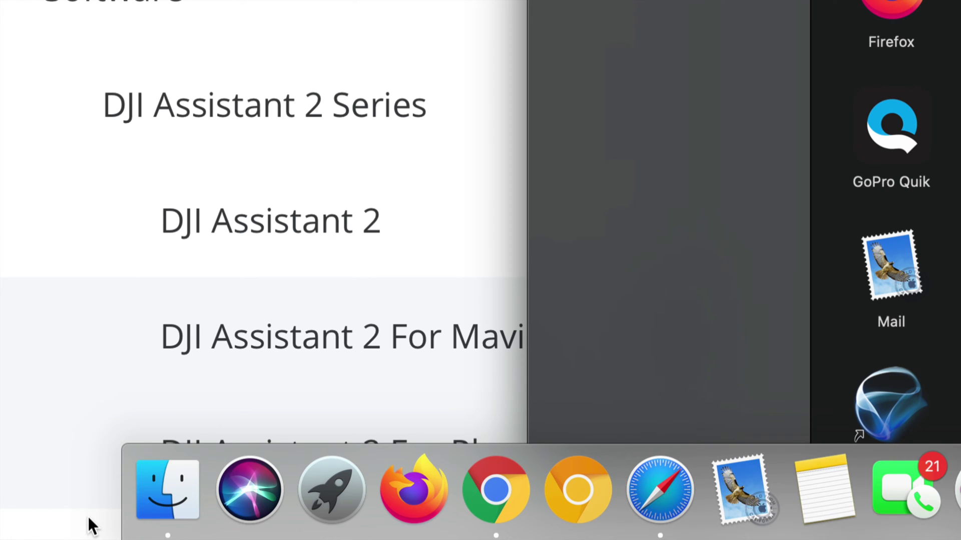
Open Finder's Applications folder and double-click DJI Assistant 2 For Mavic to launch it
click(157, 494)
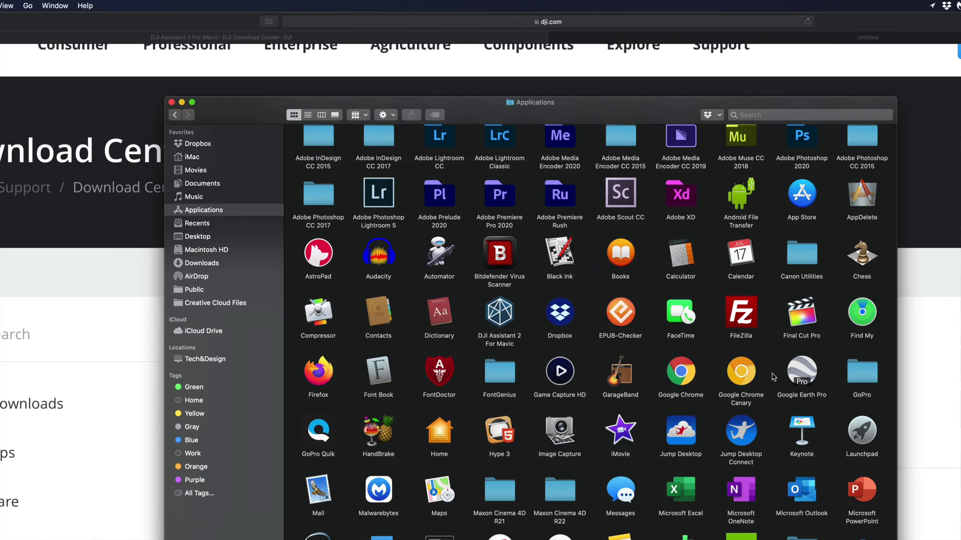
scroll(530, 262, down, 3)
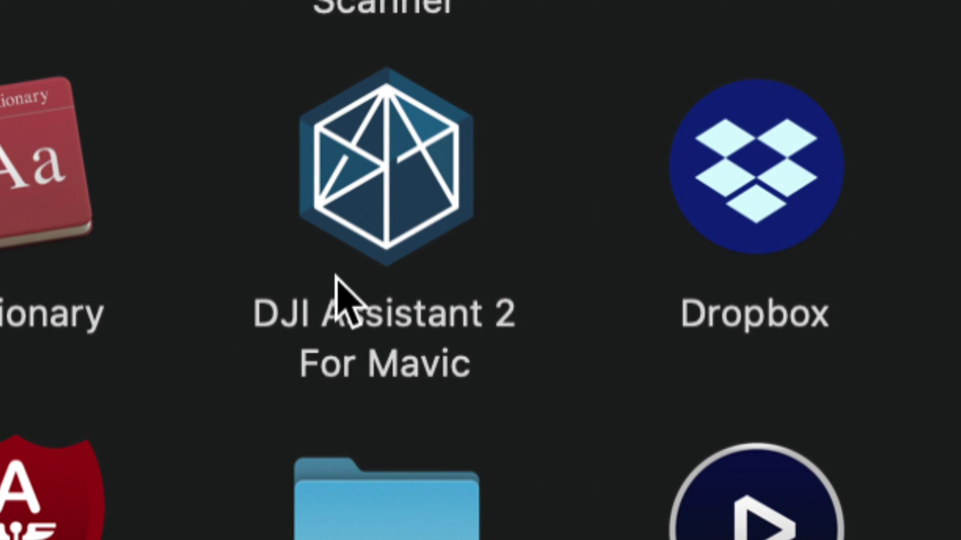
click(392, 208)
double_click(391, 206)
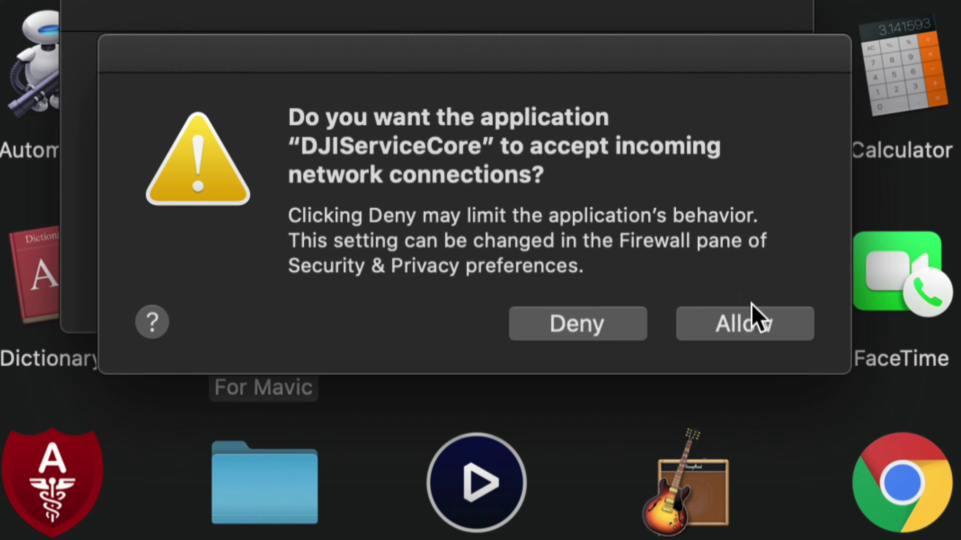
Allow incoming network connections for DJIServiceCore and the second app, then dismiss the Mavic Mini notice
click(756, 316)
click(718, 290)
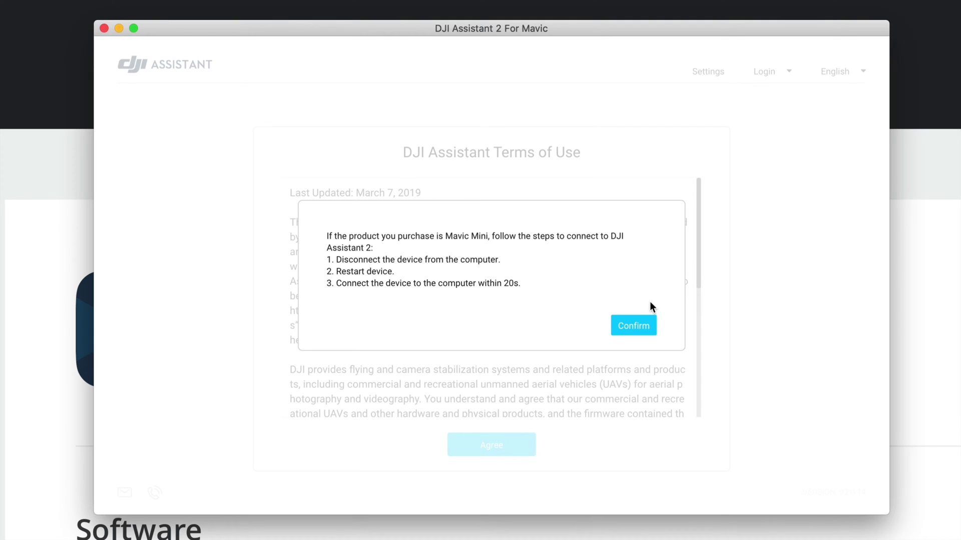
click(635, 329)
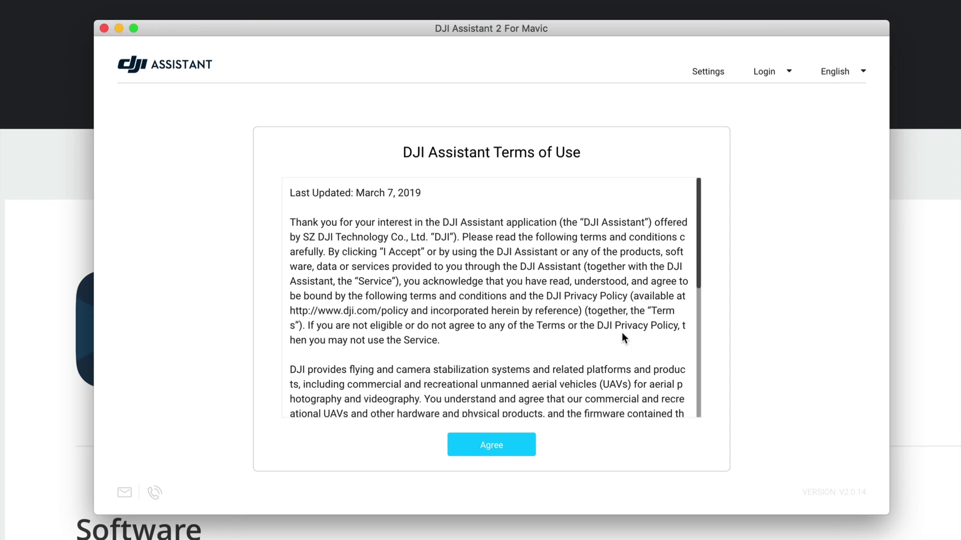
Agree to the Terms of Use and Privacy Policy, switch on account and device data access, and continue
click(493, 447)
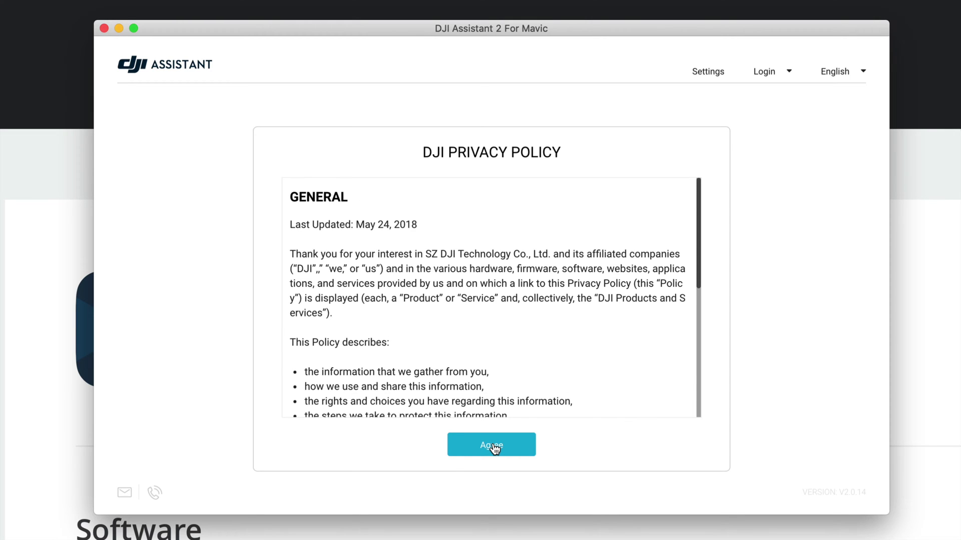
click(493, 446)
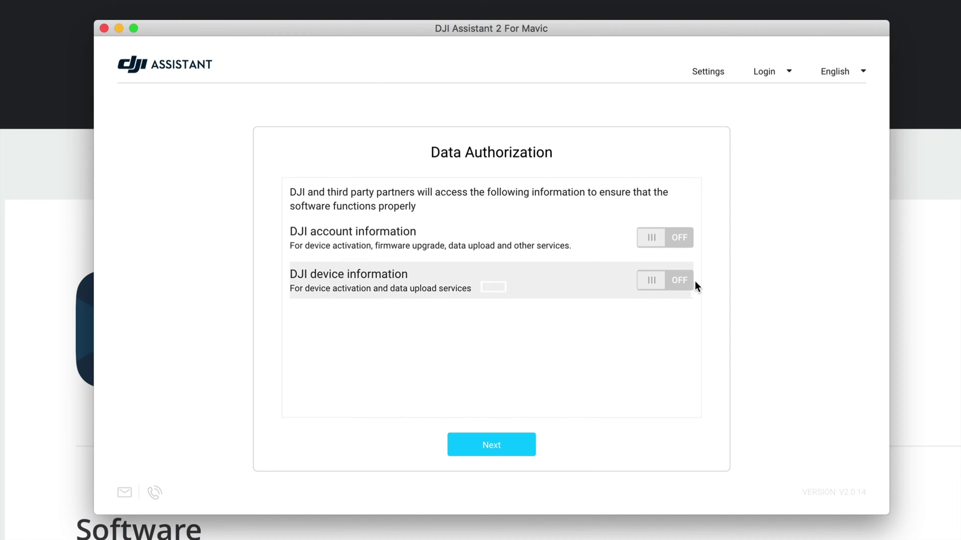
click(666, 240)
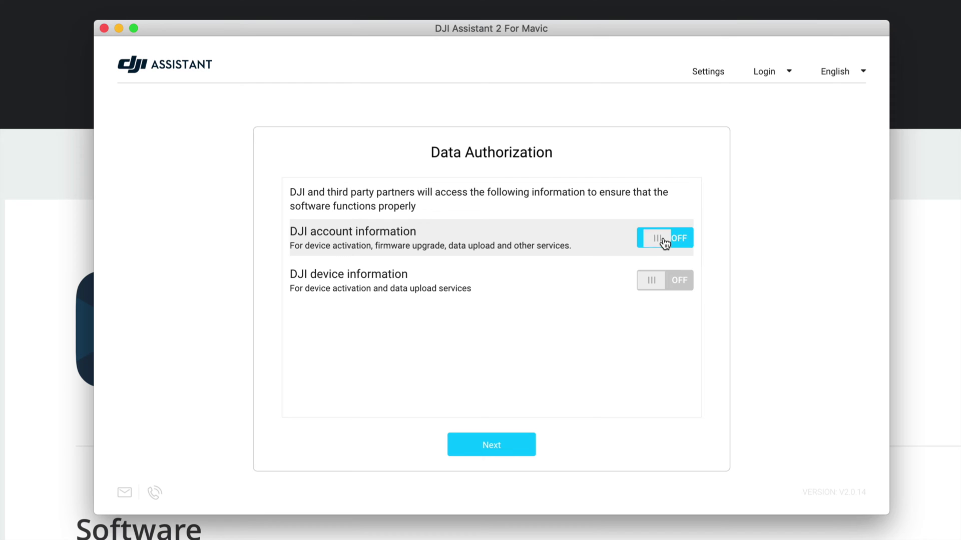
click(679, 281)
click(501, 446)
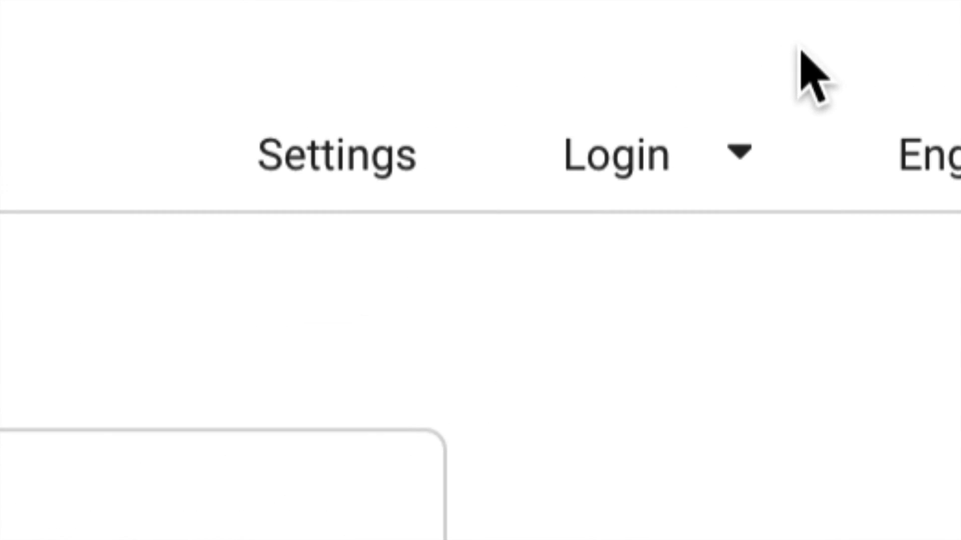
click(628, 173)
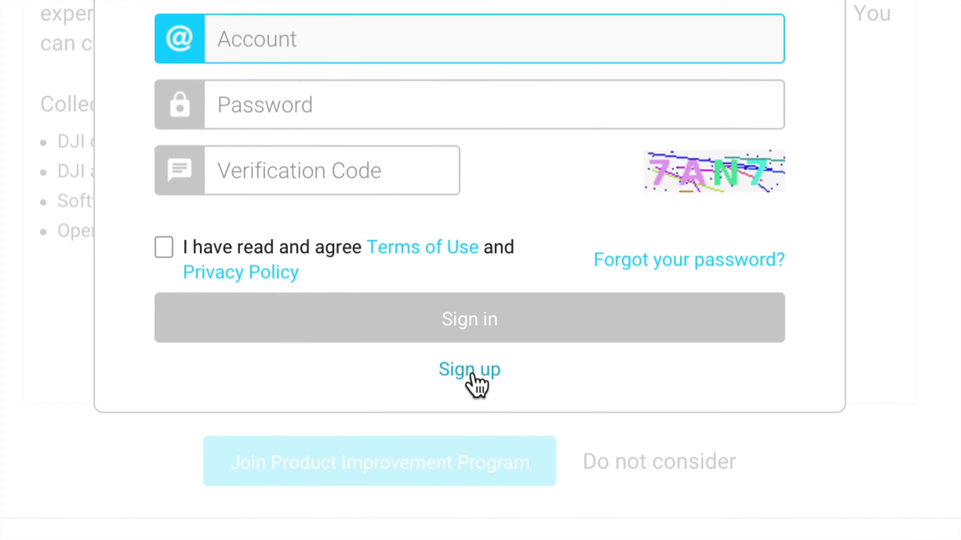
click(473, 378)
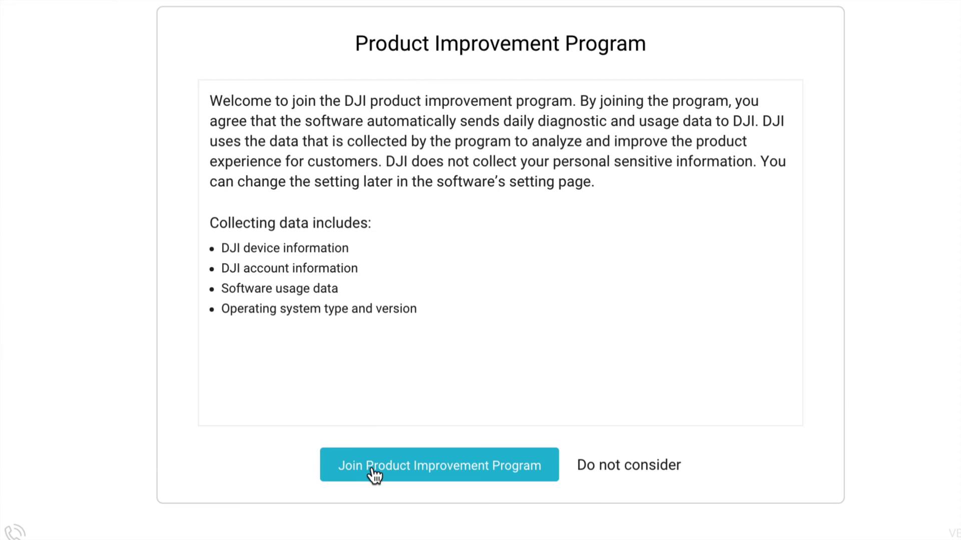
Join the Product Improvement Program and allow DJI Assistant's incoming network connections
click(375, 475)
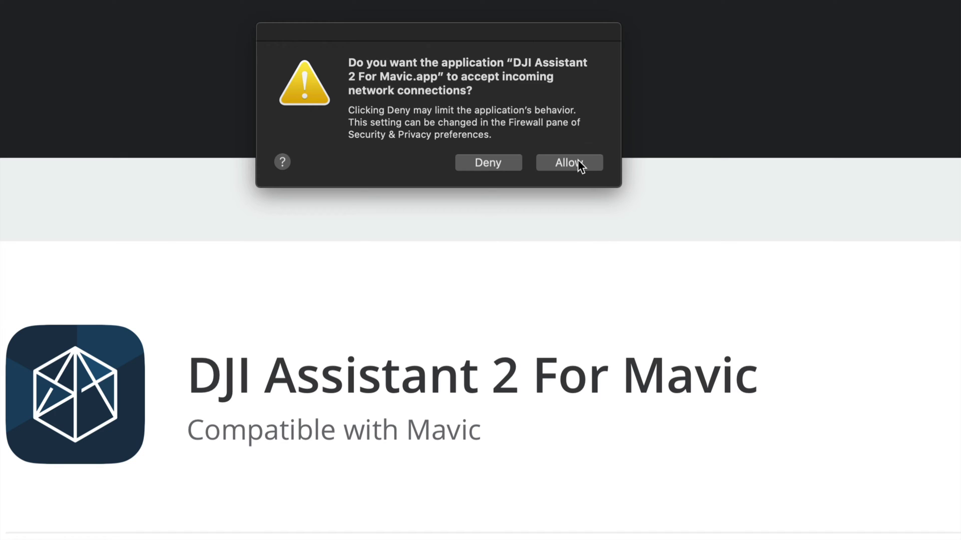
click(579, 162)
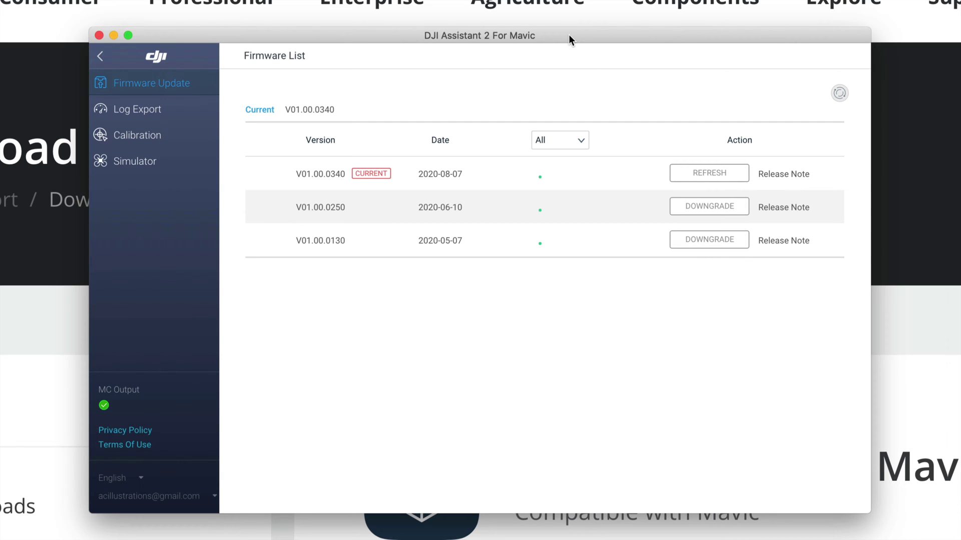
Refresh the firmware list showing current V01.00.0340, dismiss the update prompt, and move the window aside
click(717, 173)
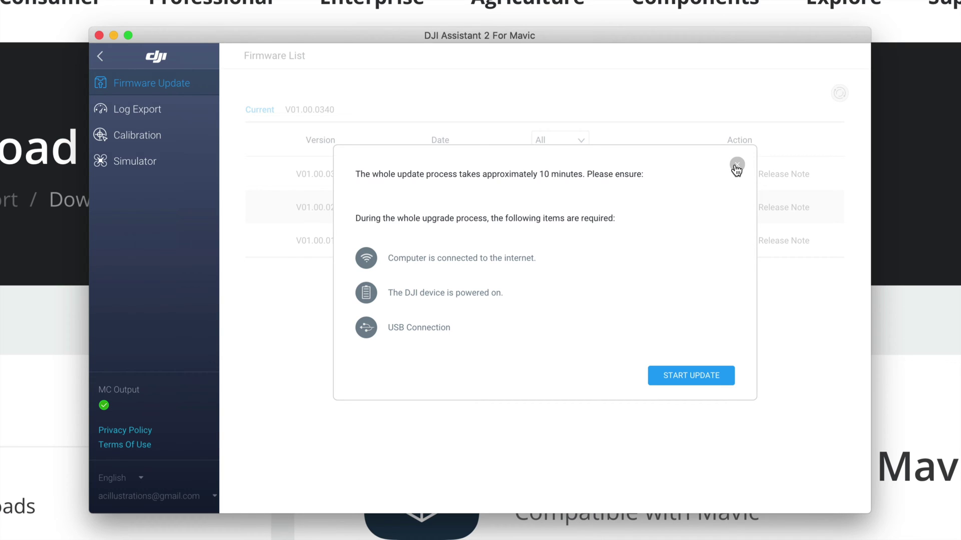
click(737, 165)
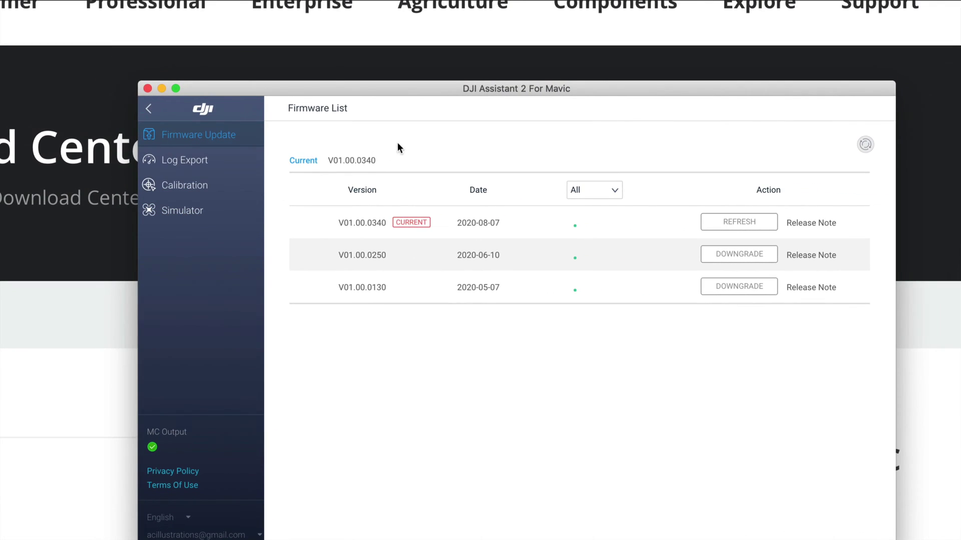
drag(443, 91, 406, 64)
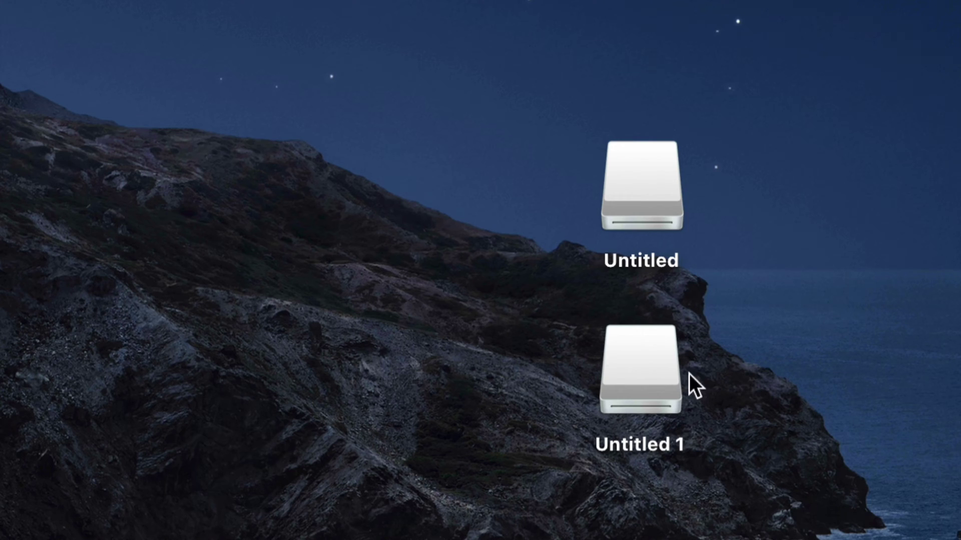
Arrange the Untitled and Untitled 1 drive icons side by side on the desktop
drag(647, 390, 775, 193)
drag(911, 153, 482, 170)
click(692, 497)
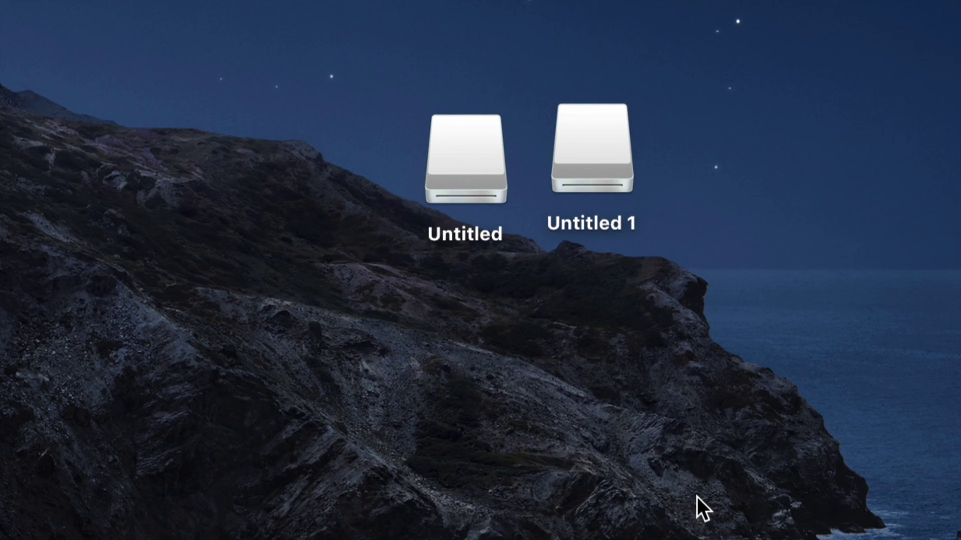
drag(598, 114, 620, 149)
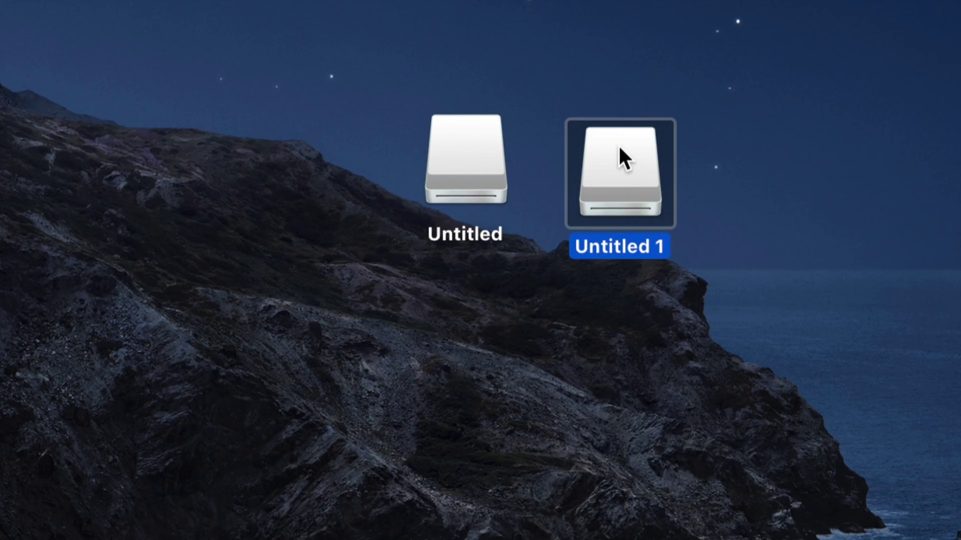
Open the Untitled card's DCIM folder and select 100MEDIA
drag(498, 154, 511, 178)
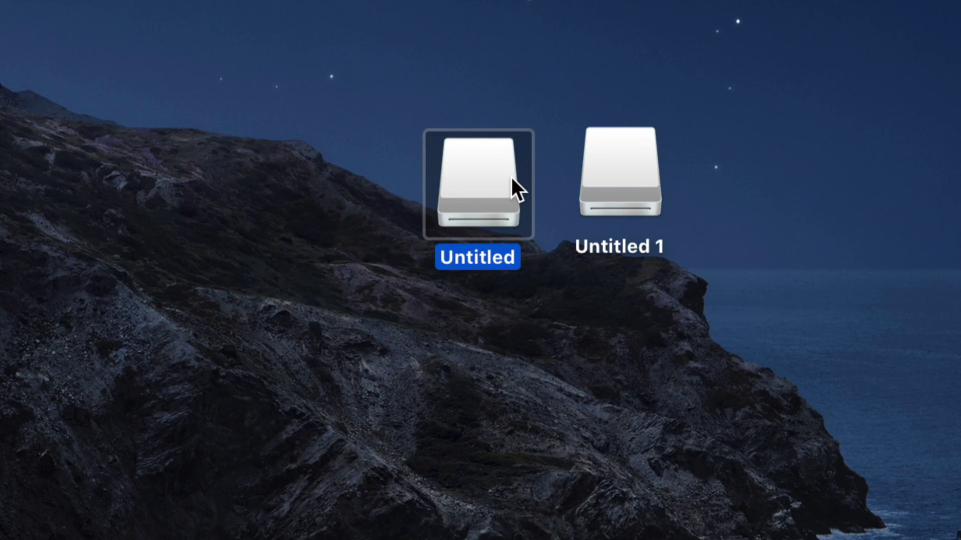
double_click(468, 187)
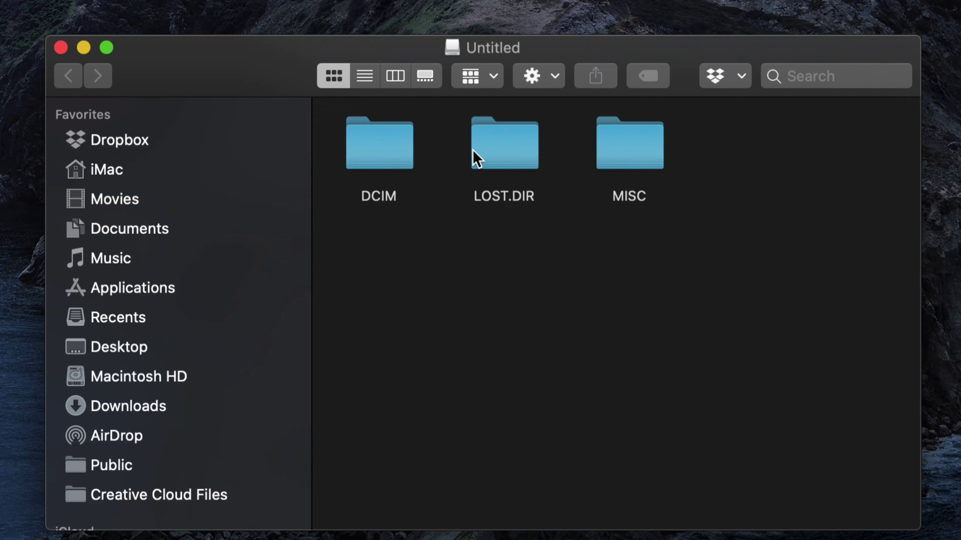
double_click(385, 147)
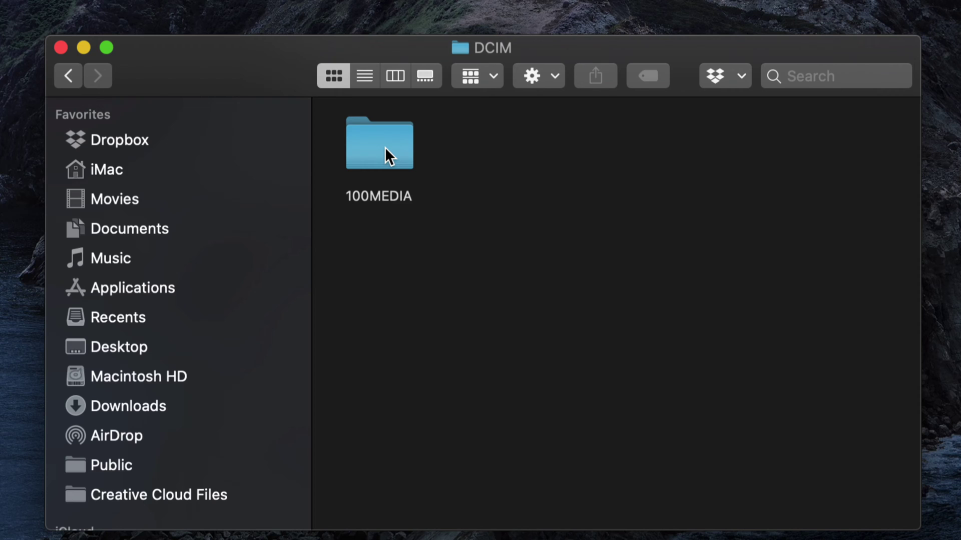
click(385, 148)
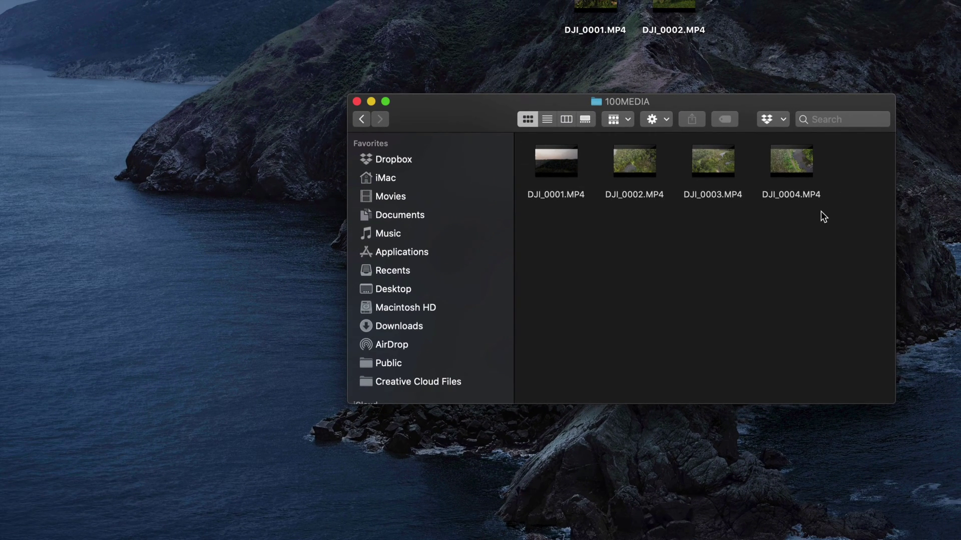
Copy DJI_0001–DJI_0004 to the desktop, keeping both copies of duplicate files
drag(811, 233, 63, 227)
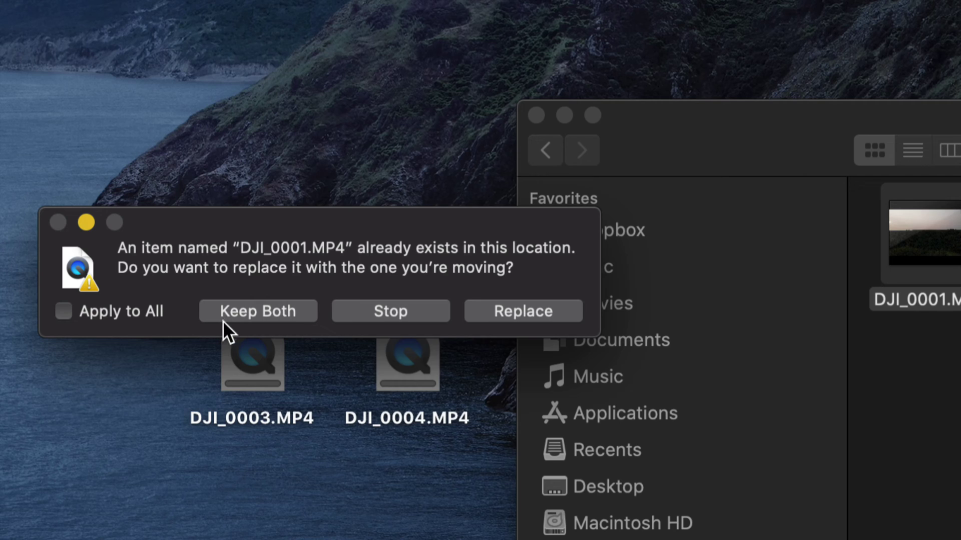
click(237, 315)
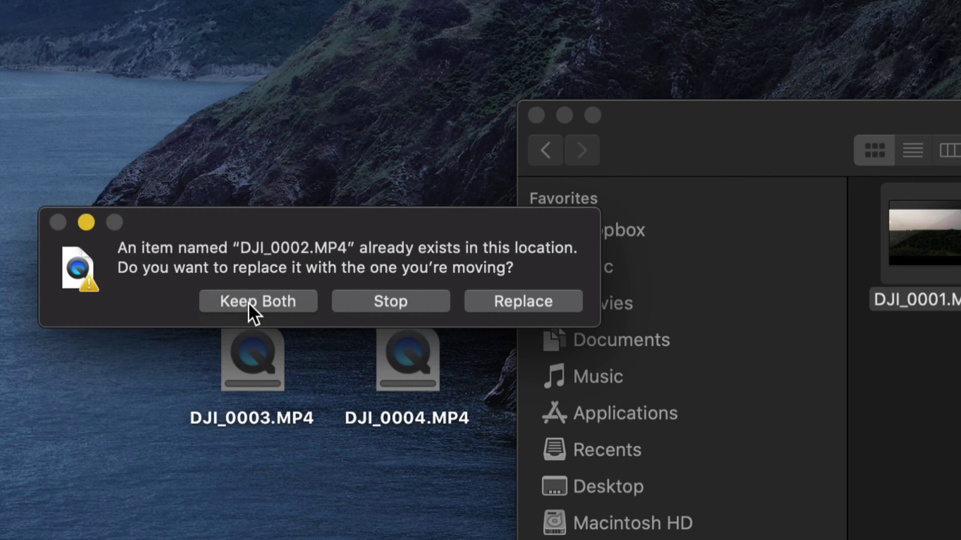
click(248, 302)
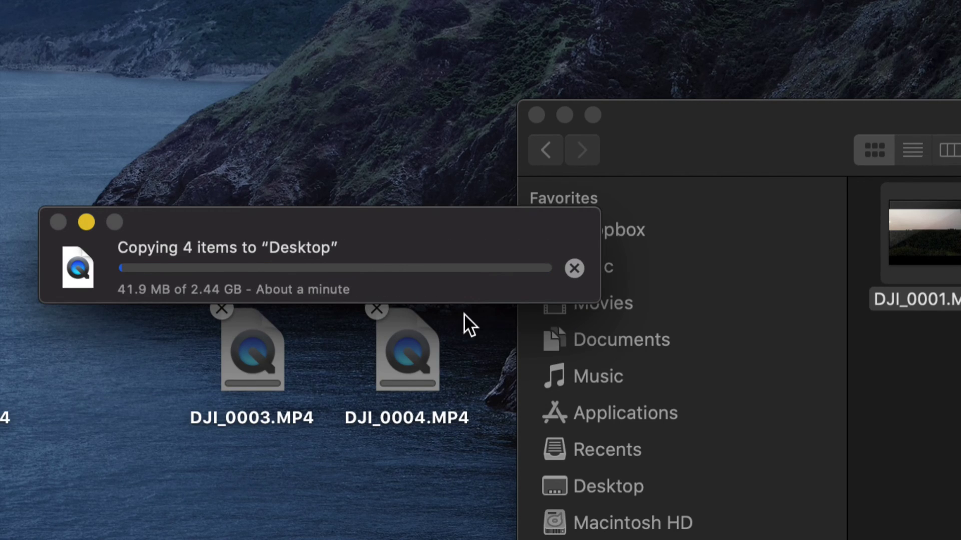
drag(321, 223, 405, 219)
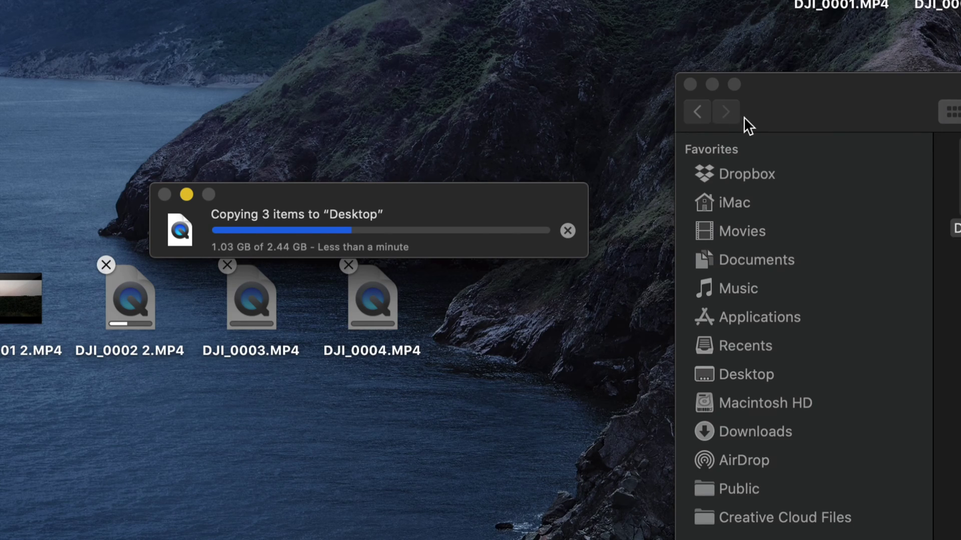
drag(801, 97, 521, 100)
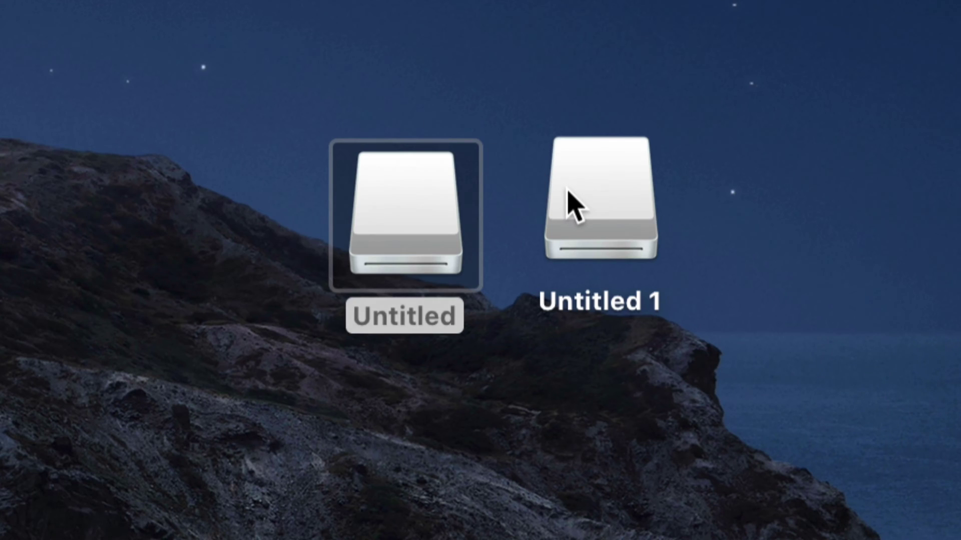
click(569, 197)
Open the DCIM/100MEDIA folder on the Untitled 1 card
drag(569, 190, 606, 189)
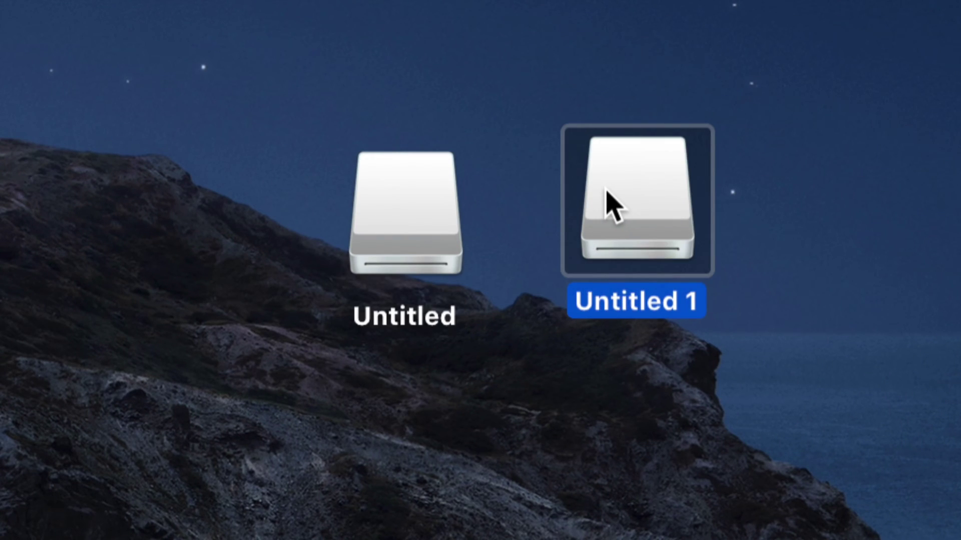
double_click(607, 196)
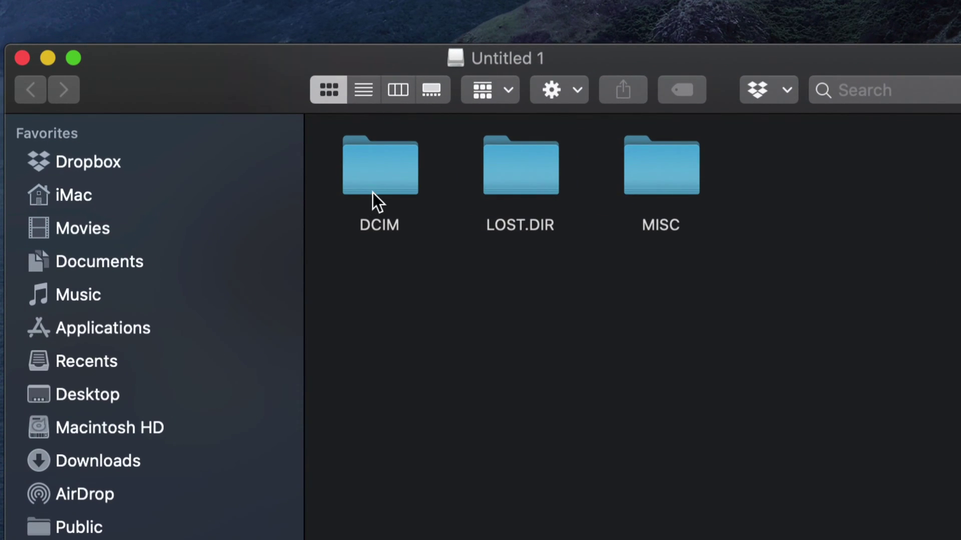
double_click(378, 171)
click(378, 171)
double_click(379, 180)
Browse the clips and select only DJI_0019, DJI_0020 and DJI_0021
scroll(568, 316, down, 3)
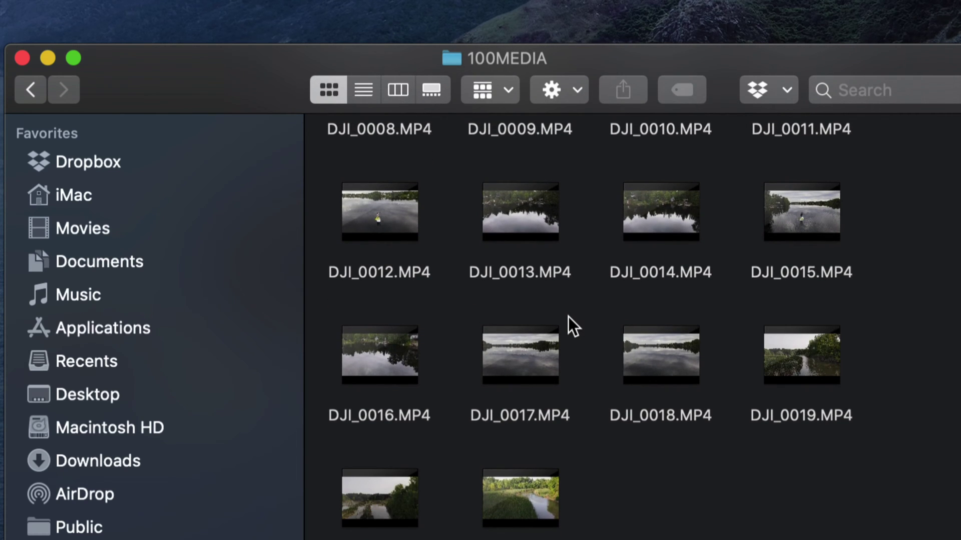
scroll(569, 316, up, 3)
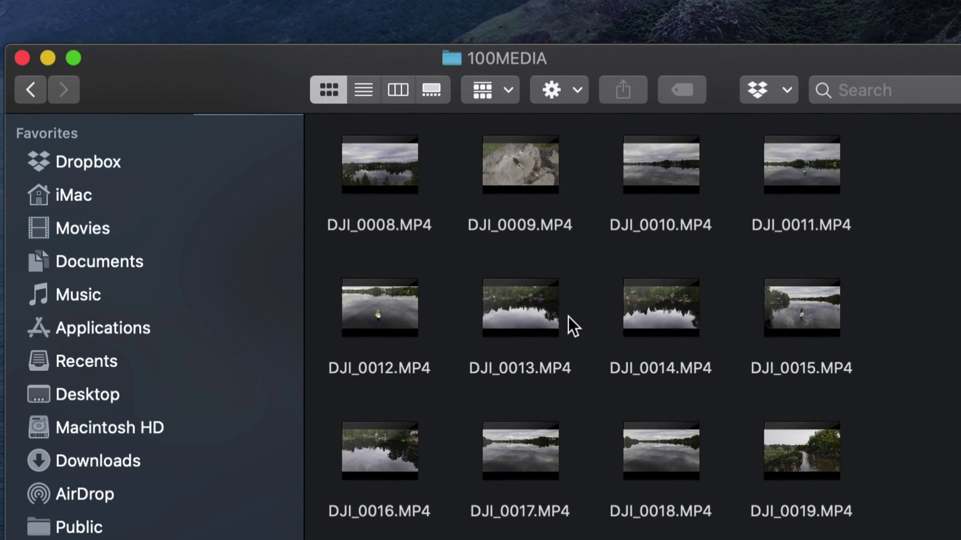
scroll(568, 317, down, 3)
scroll(569, 317, up, 3)
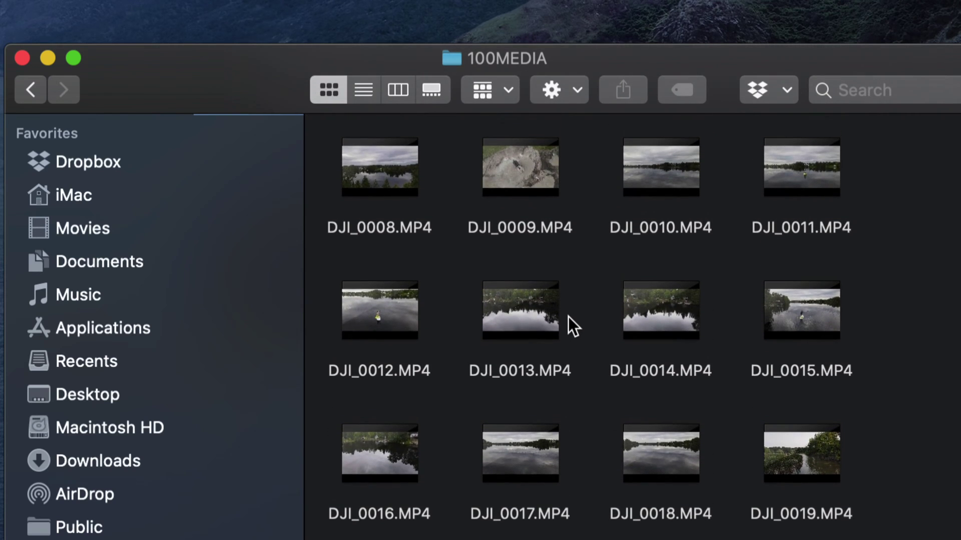
scroll(568, 317, down, 3)
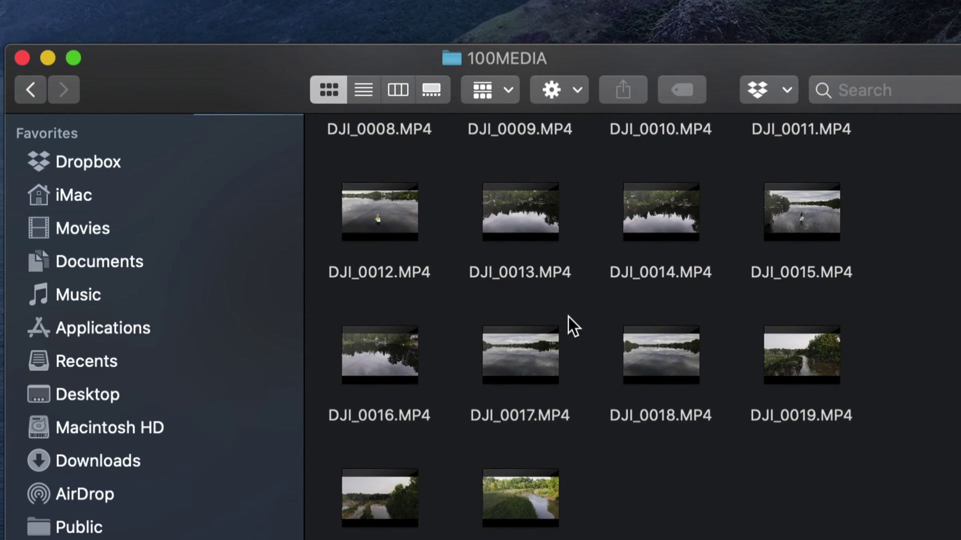
mouse_move(634, 340)
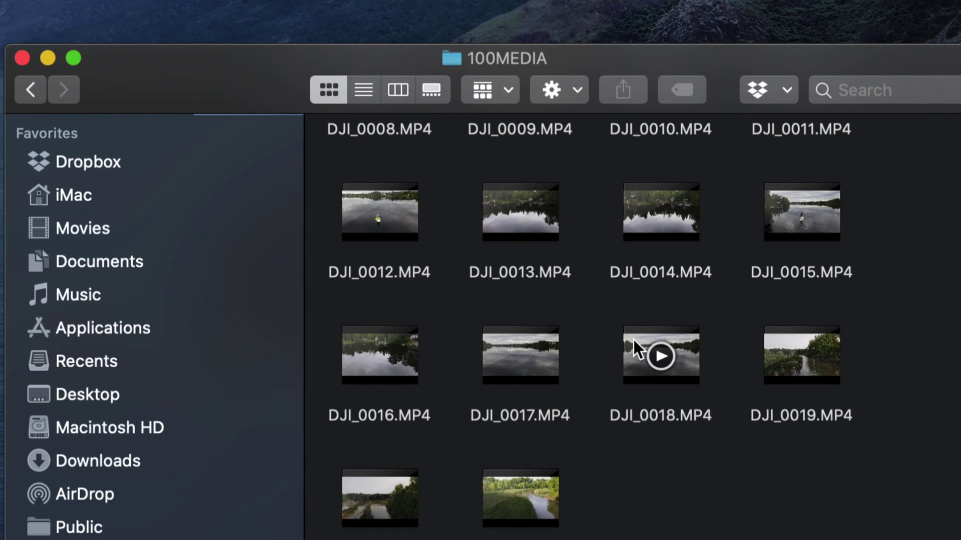
drag(846, 460, 389, 183)
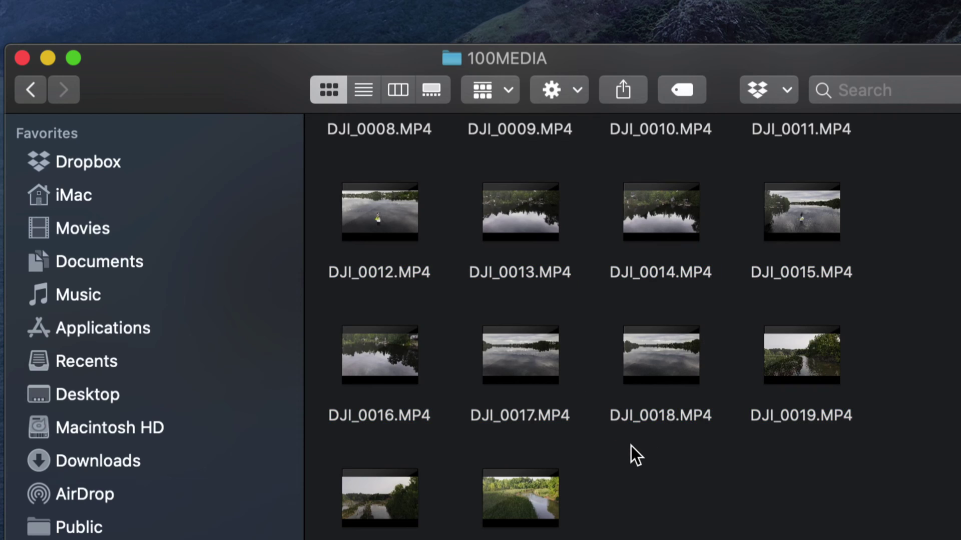
key(super+a)
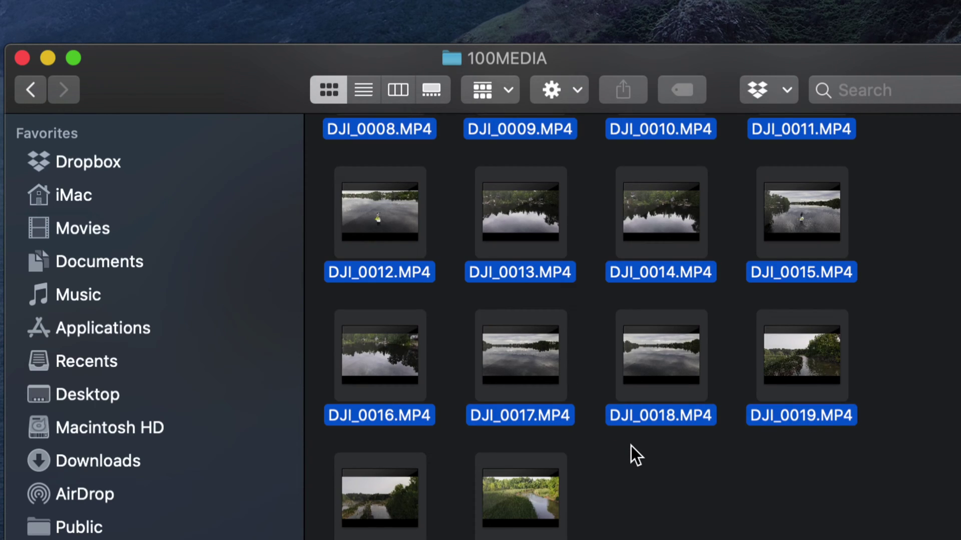
click(645, 465)
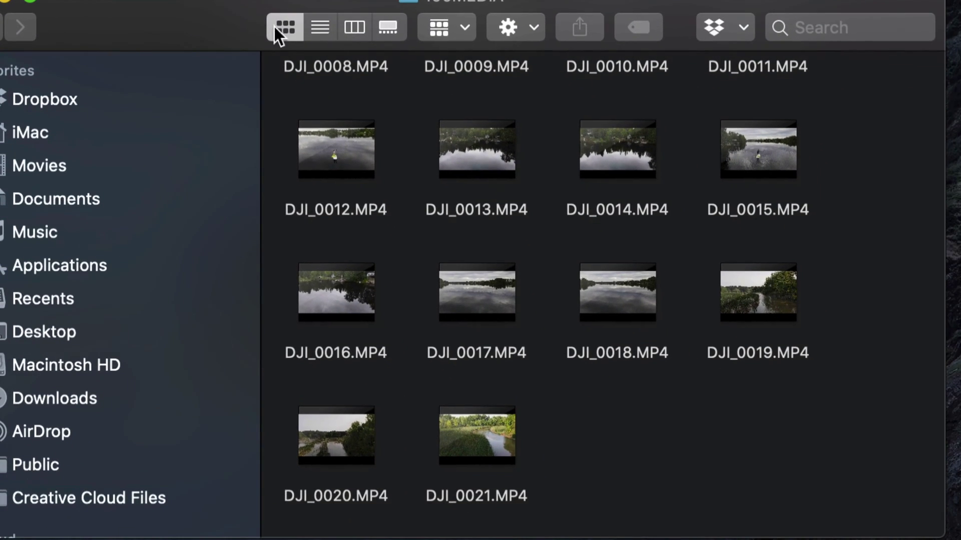
click(794, 309)
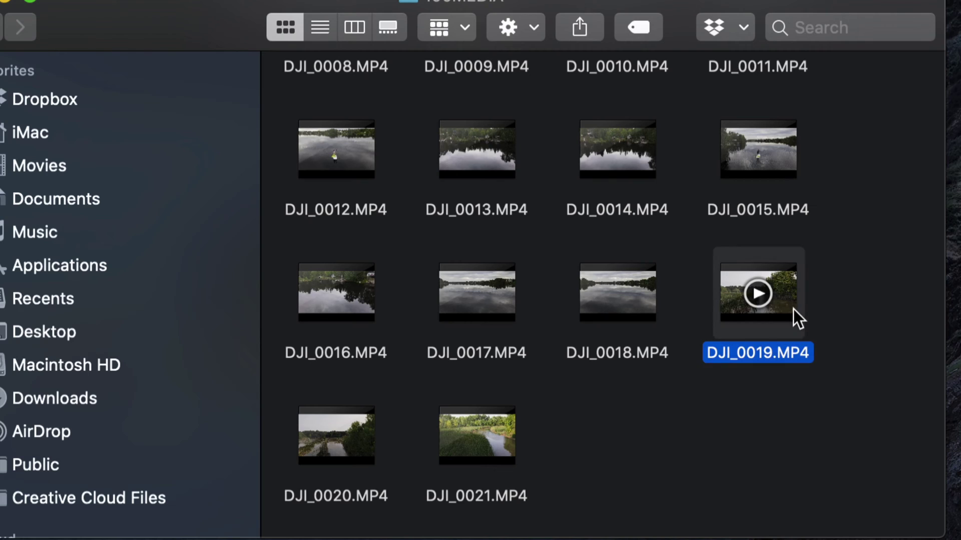
super+click(364, 456)
super+click(503, 453)
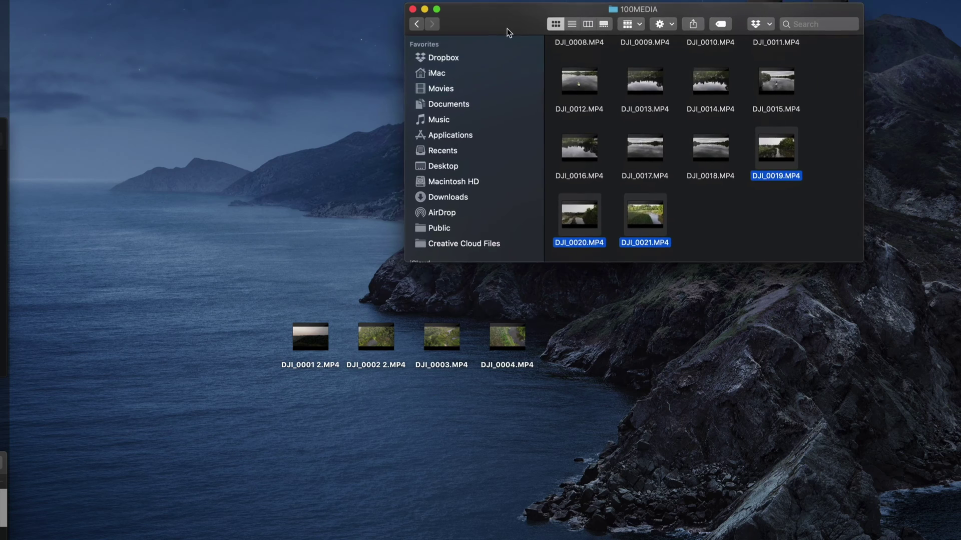
Drag clips DJI_0019–DJI_0021 onto the desktop to copy them
drag(524, 26, 533, 26)
drag(604, 212, 309, 462)
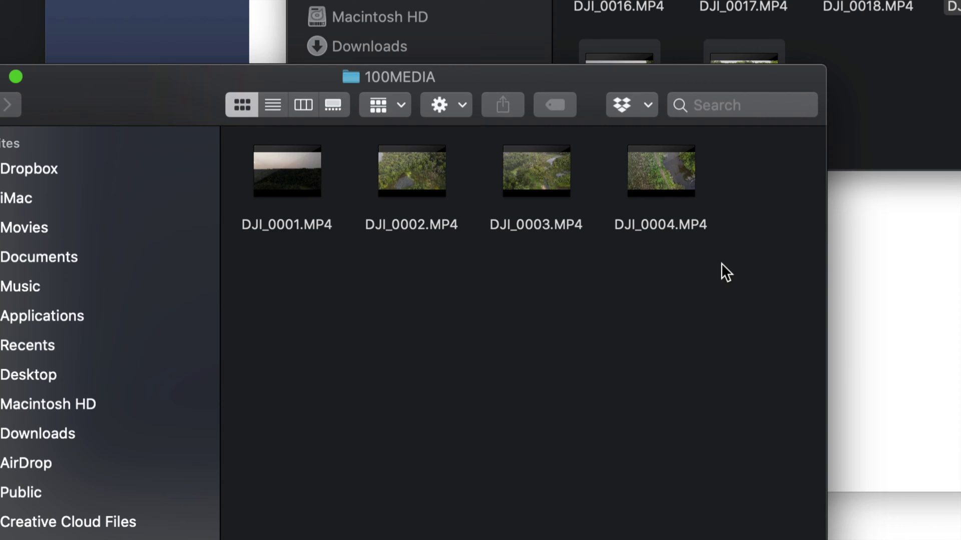
Select DJI_0001–DJI_0004 in the first card's 100MEDIA folder and move them to the Trash
drag(592, 89, 631, 82)
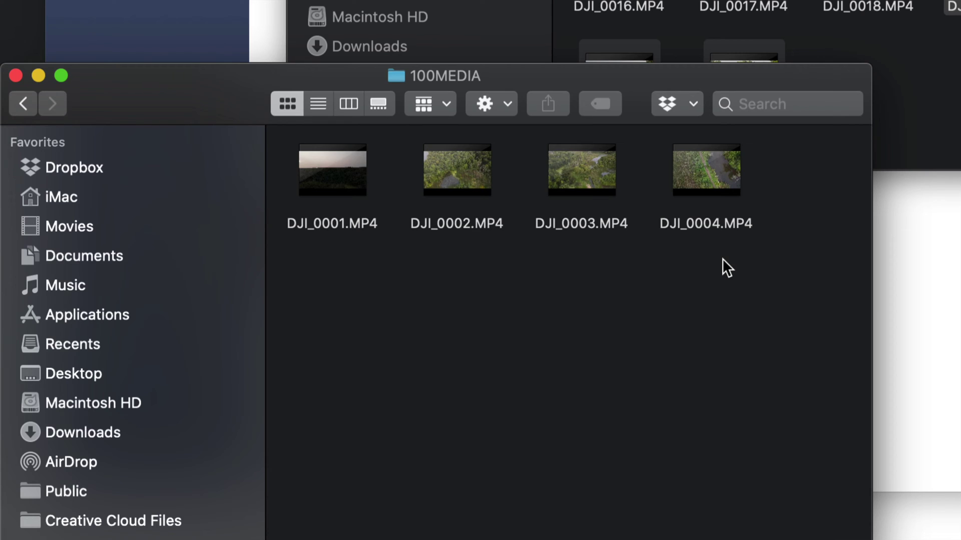
drag(722, 259, 330, 153)
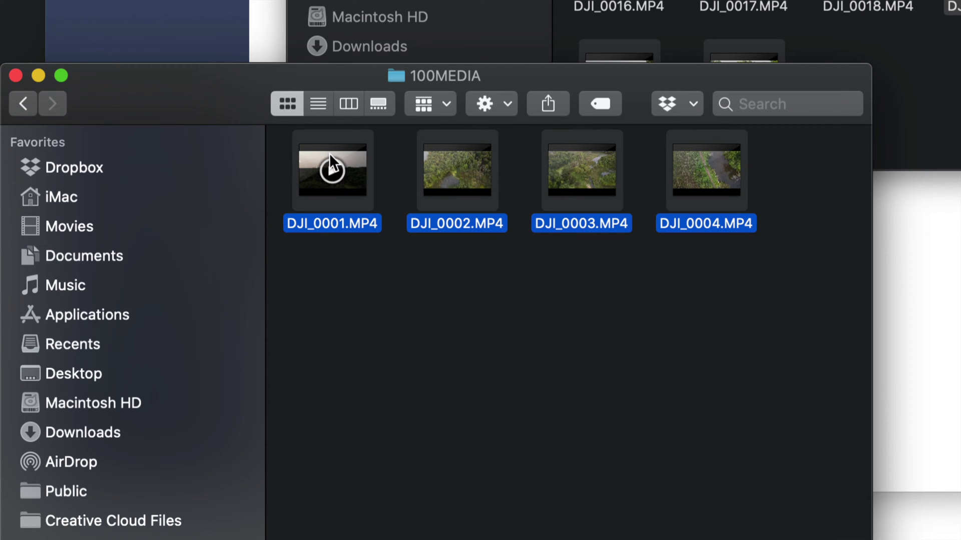
key(super+BackSpace)
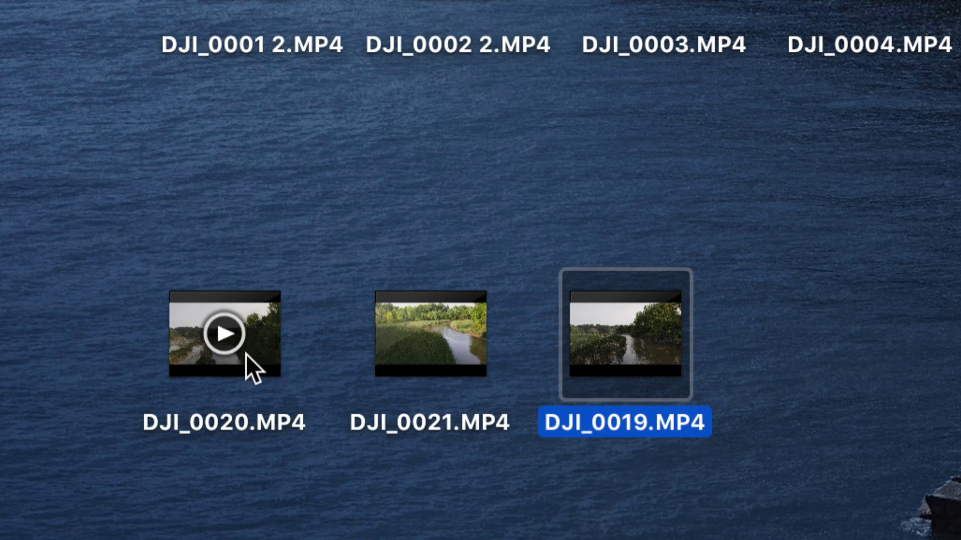
Check the copied DJI_0020 and DJI_0021 clips on the desktop
click(242, 354)
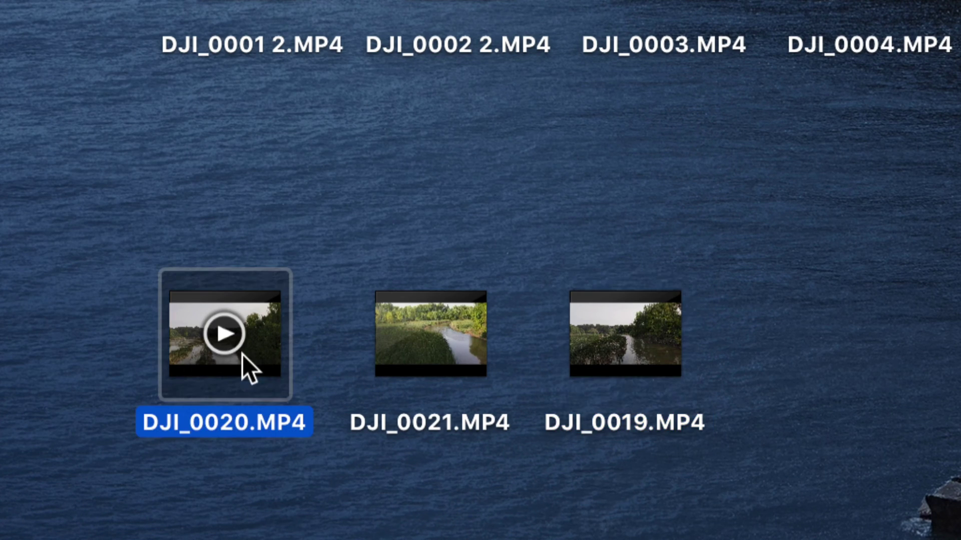
click(408, 368)
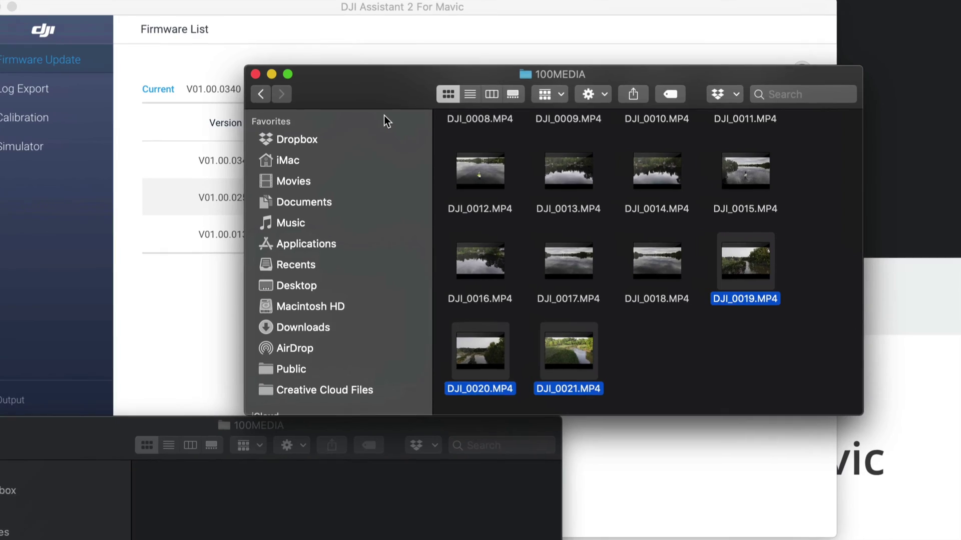
click(751, 350)
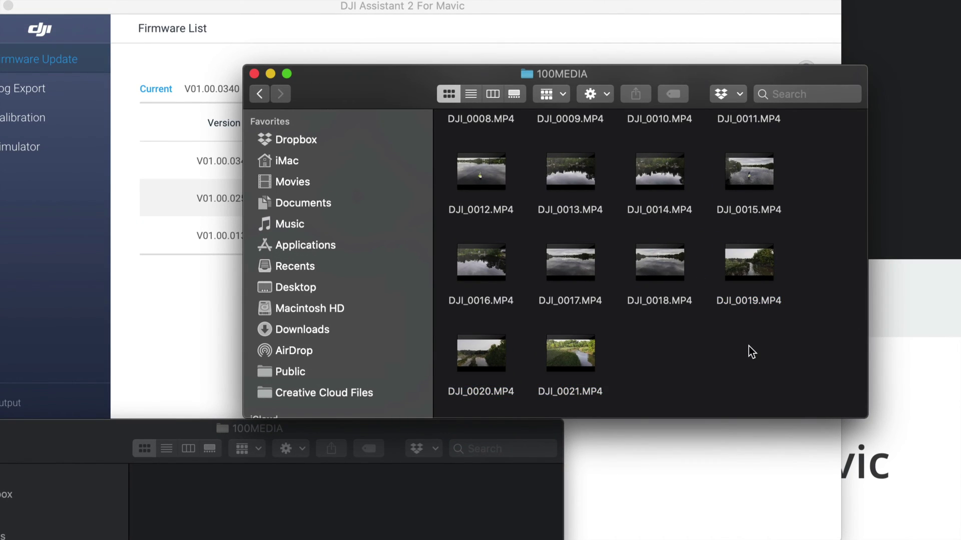
Select all 14 clips in the second card's 100MEDIA folder and move them to the Trash
scroll(751, 350, up, 2)
scroll(750, 350, down, 3)
scroll(749, 346, up, 1)
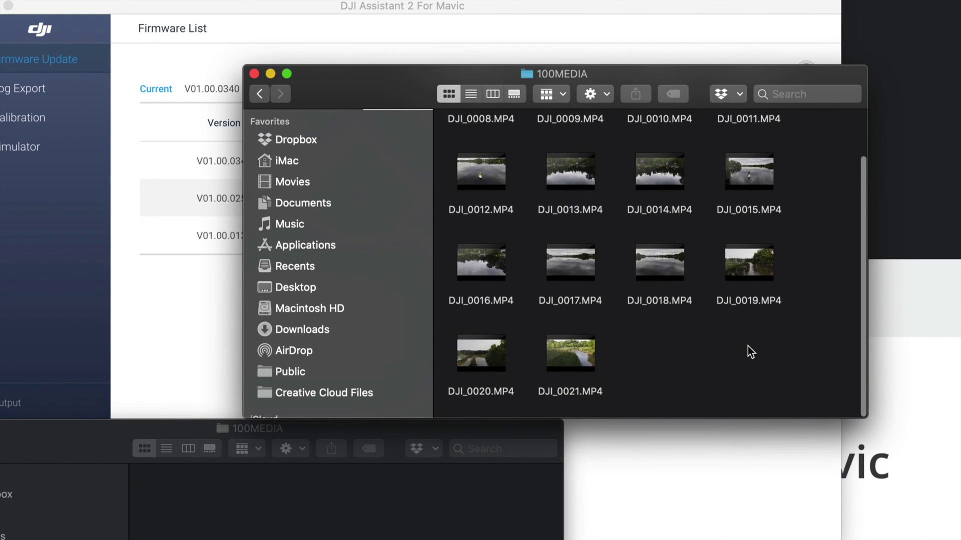
key(super+a)
mouse_move(659, 286)
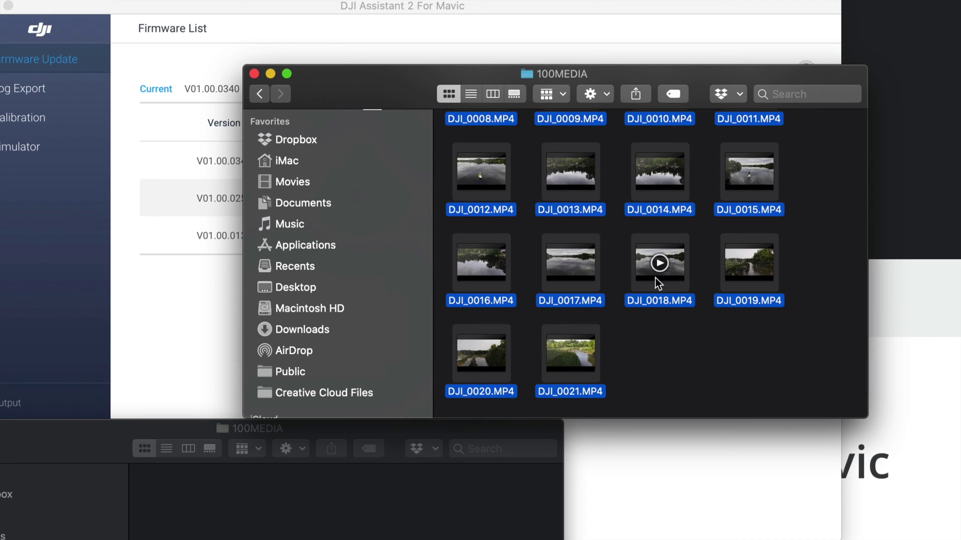
right_click(645, 270)
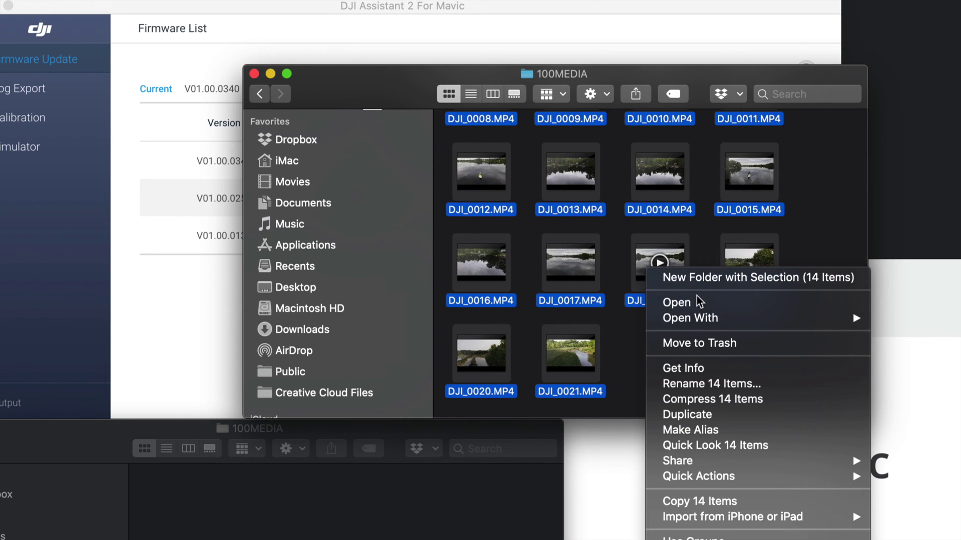
click(721, 343)
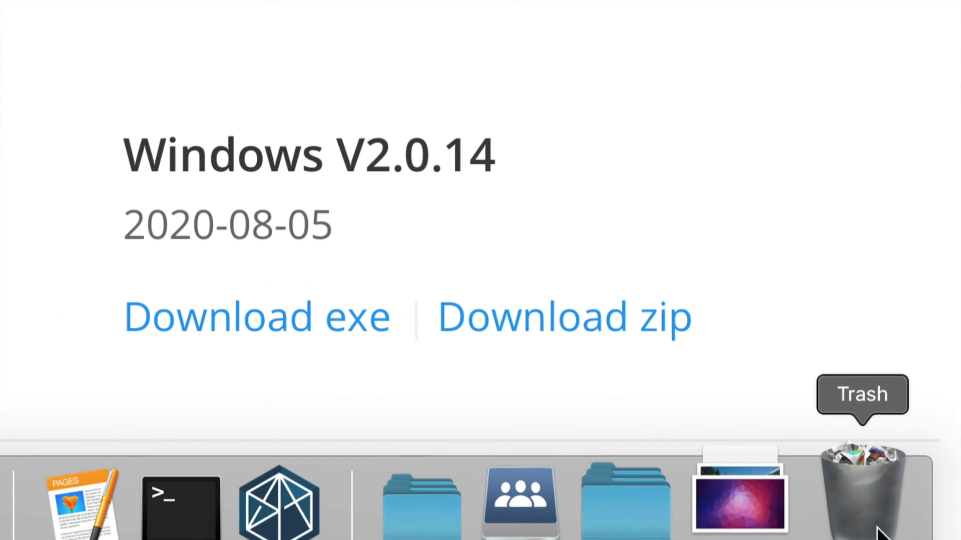
Empty the Trash from the Dock to permanently remove the deleted clips
click(868, 528)
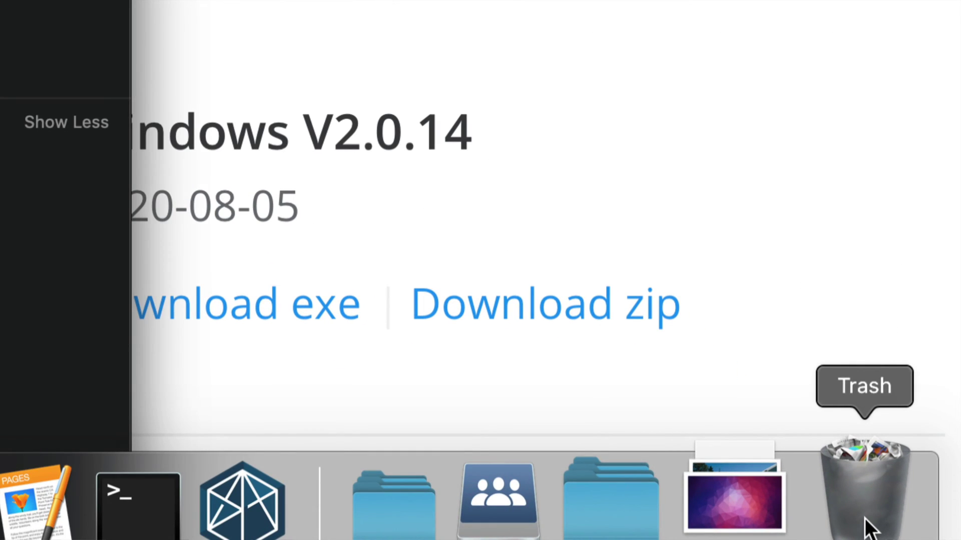
right_click(870, 525)
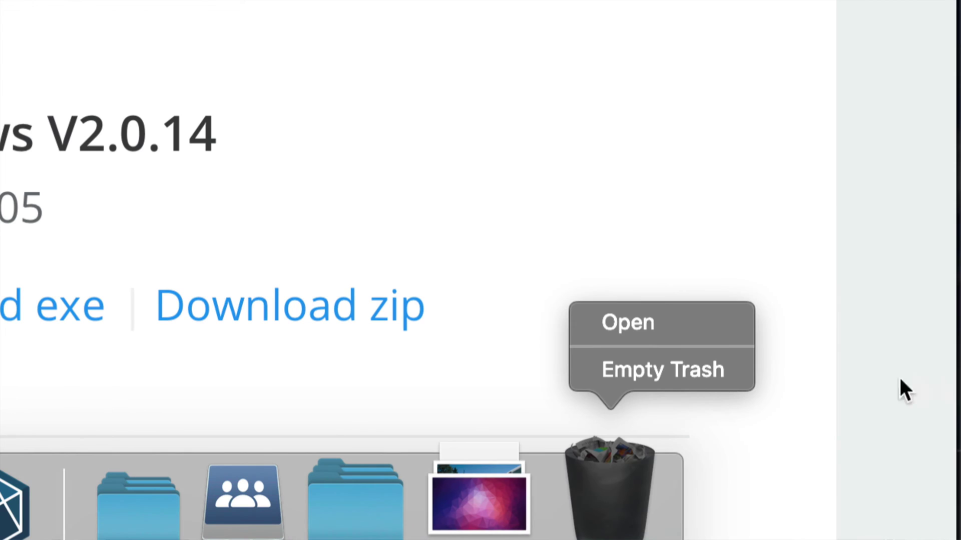
click(624, 372)
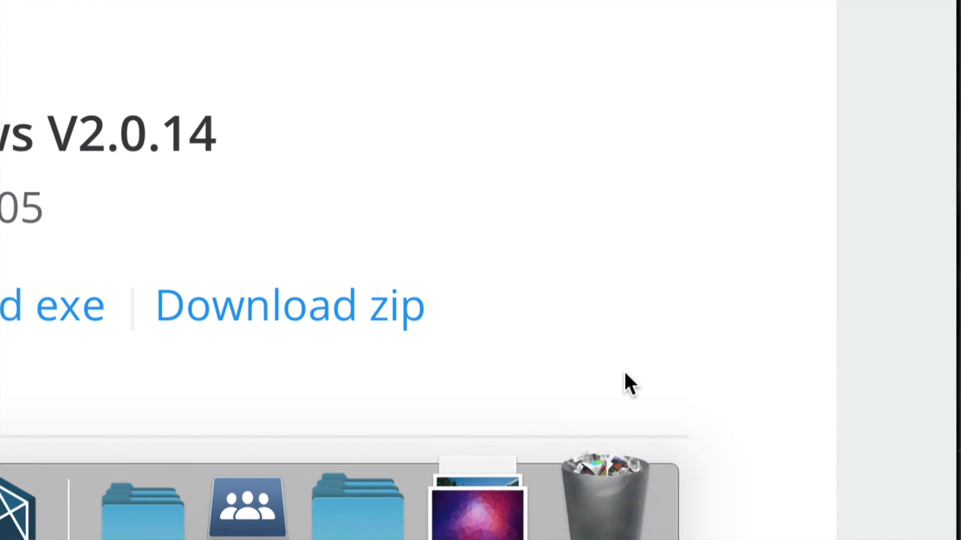